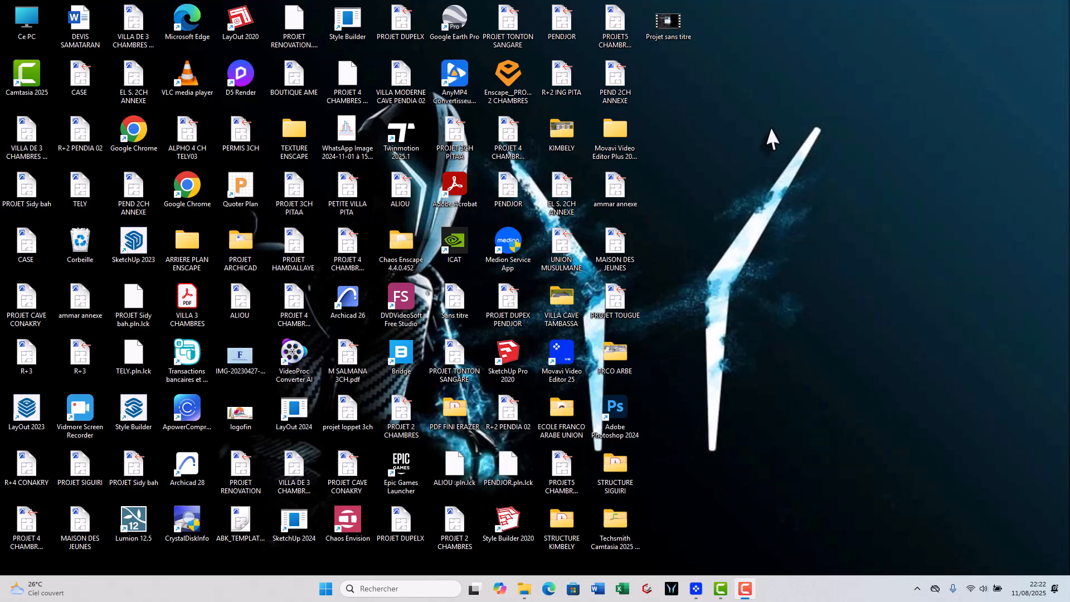
# - Open Quoter Plan and start a new project named "DEVIS CARRELAGE D'UNE VILLA DE 3 CHAMBRES"
pyautogui.doubleClick(245, 190)
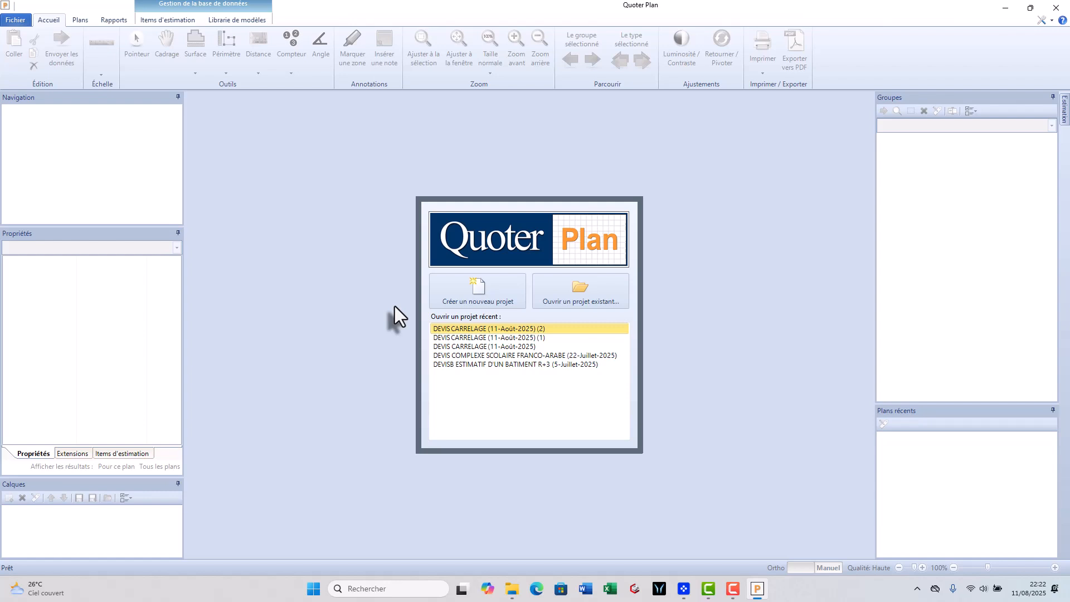
pyautogui.click(483, 292)
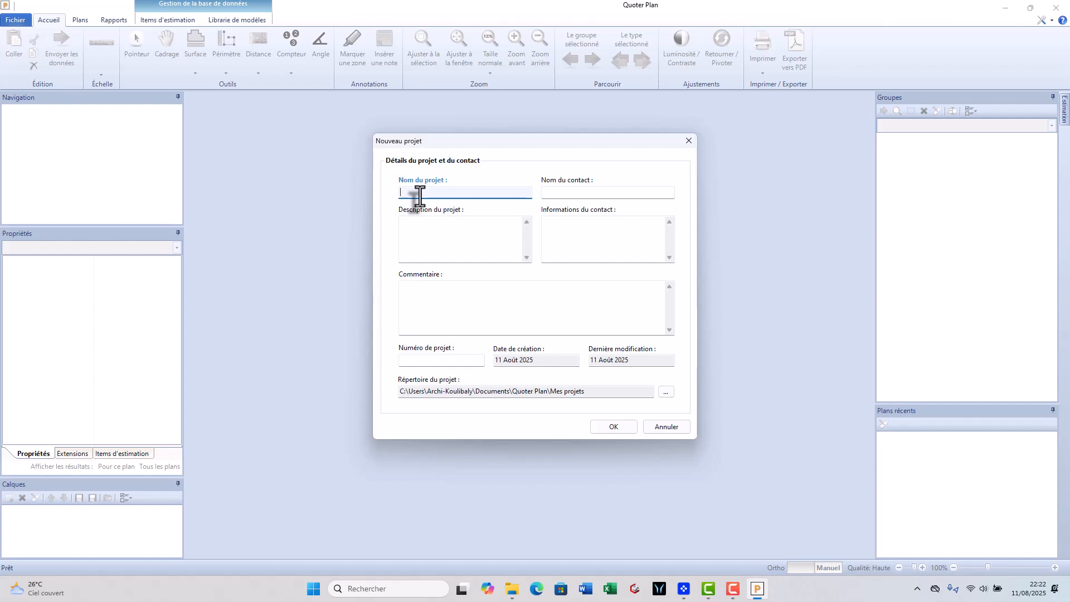
pyautogui.write('DEVIS CARRELE')
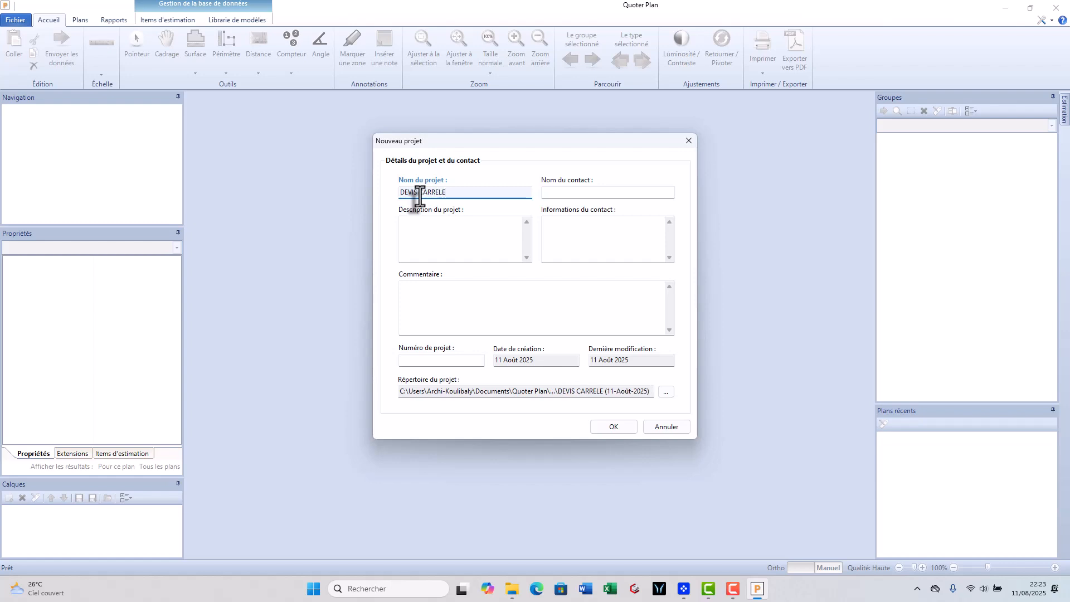
pyautogui.press('BackSpace')
pyautogui.write('AGE ')
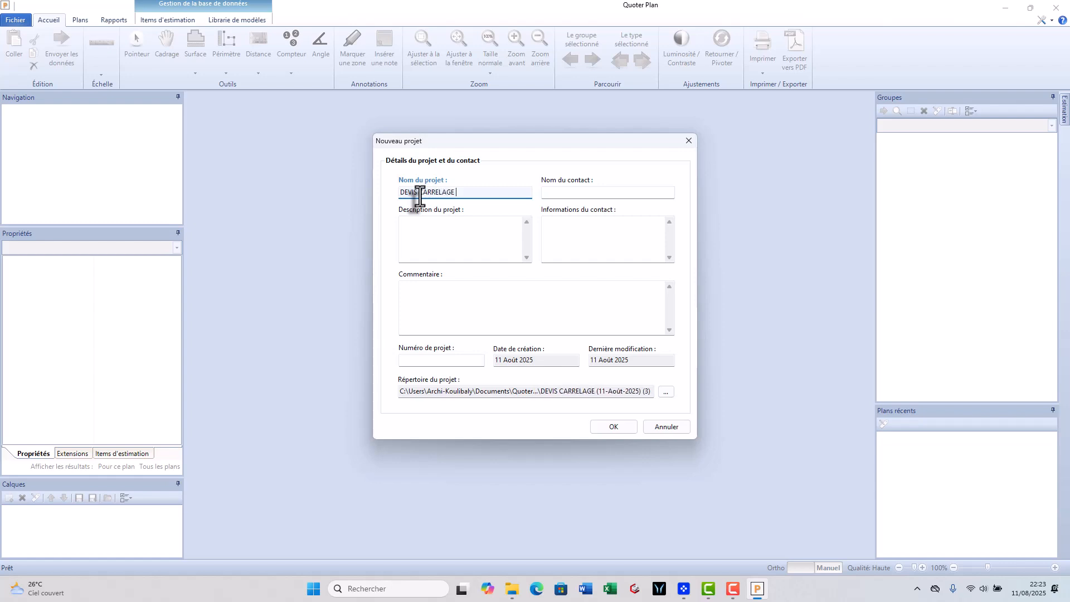
pyautogui.write('D')
pyautogui.press('capslock')
pyautogui.write("'")
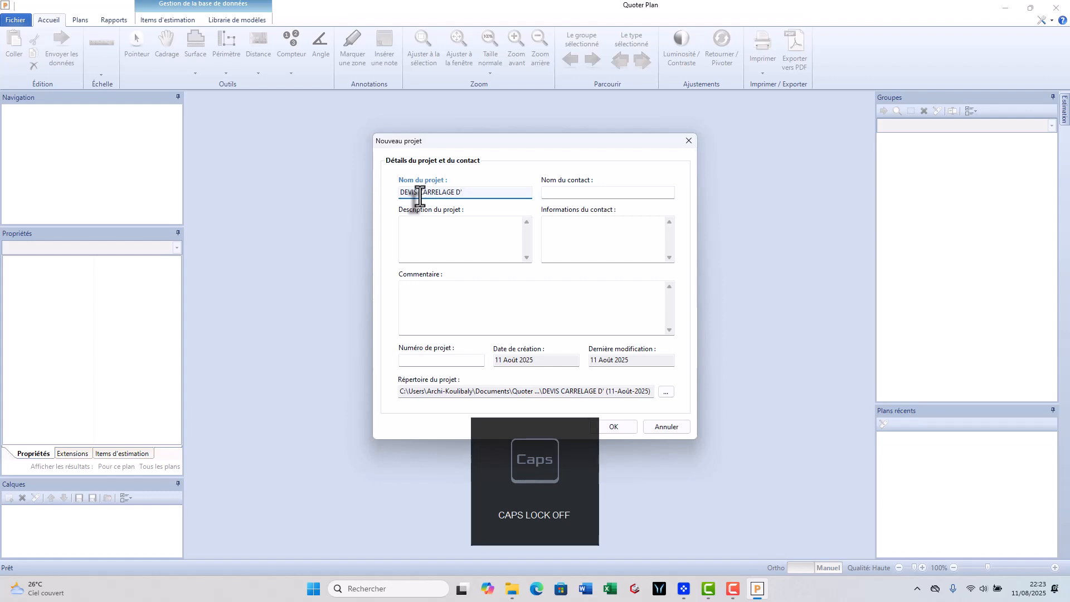
pyautogui.press('capslock')
pyautogui.write('UNE VILLA')
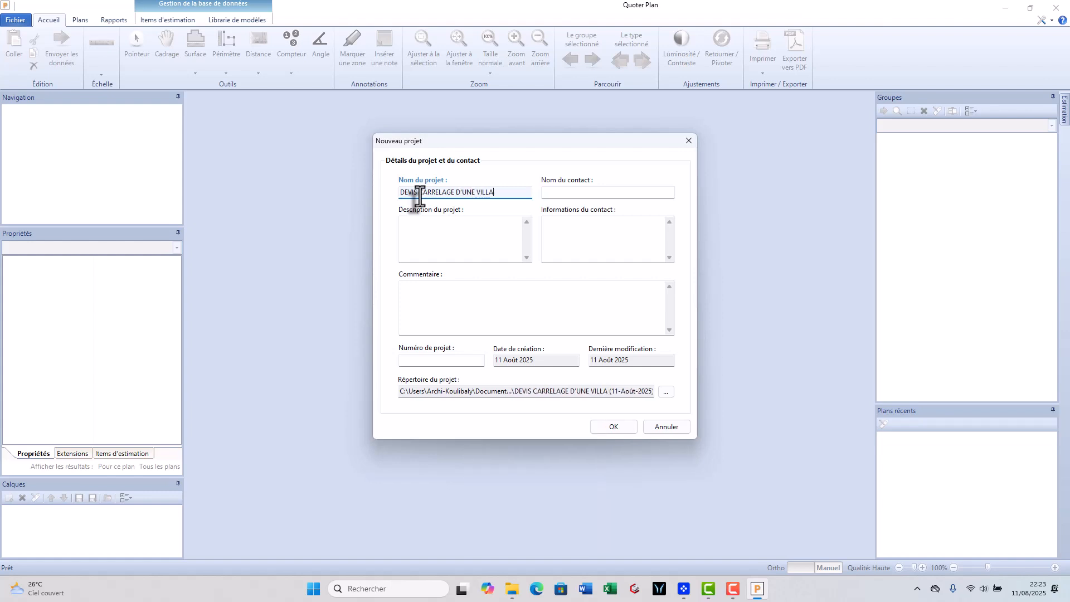
pyautogui.write(' DE 3 CHAMBRES')
# - Fill in the contact's name and create the project
pyautogui.click(573, 192)
pyautogui.write('ARC')
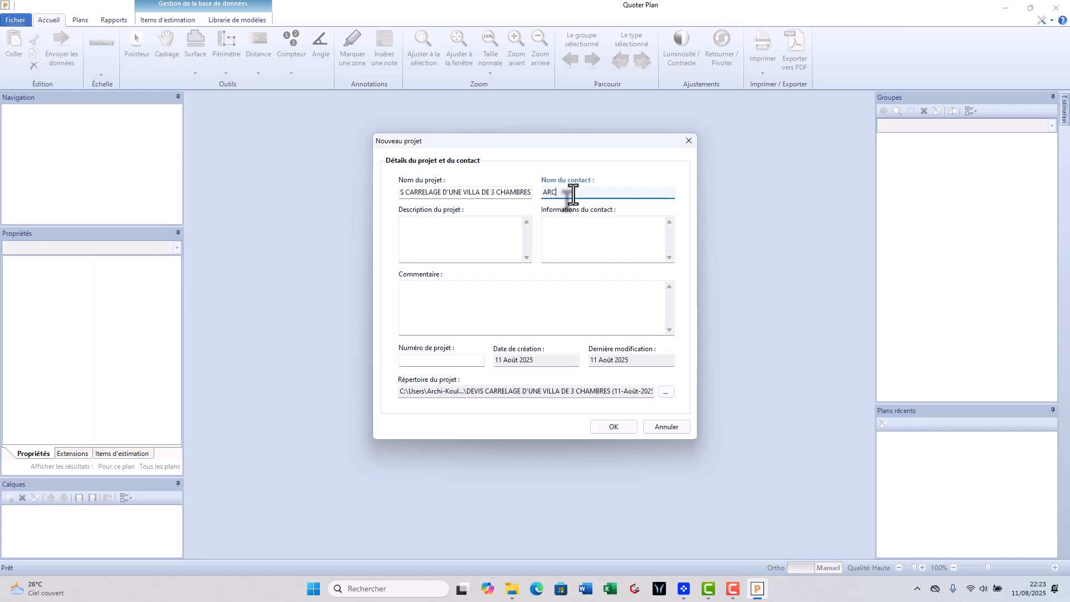
pyautogui.write('HITECT KOULIBALY')
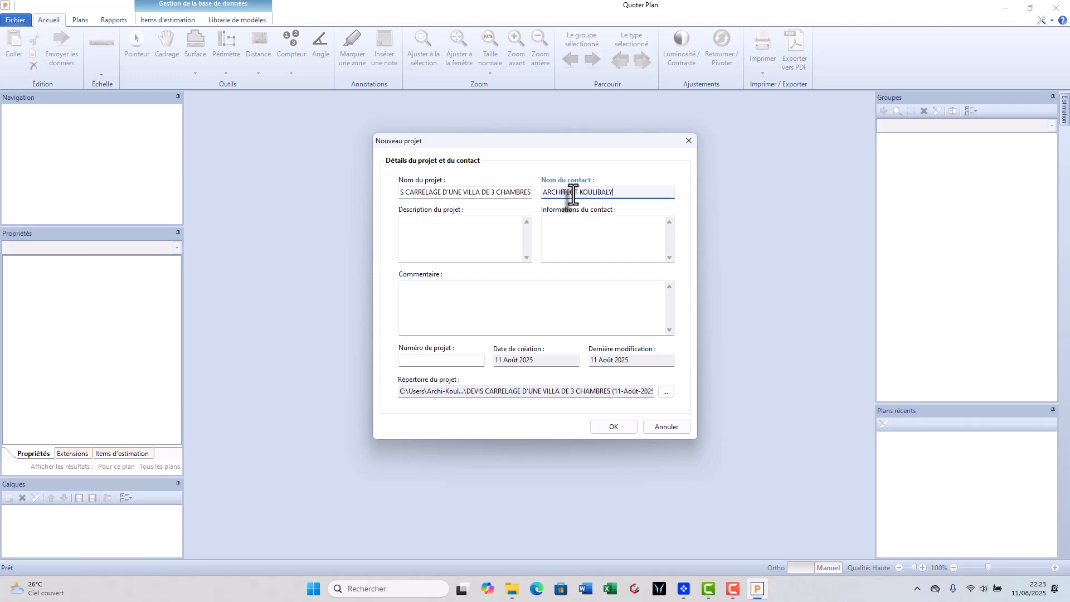
pyautogui.click(612, 426)
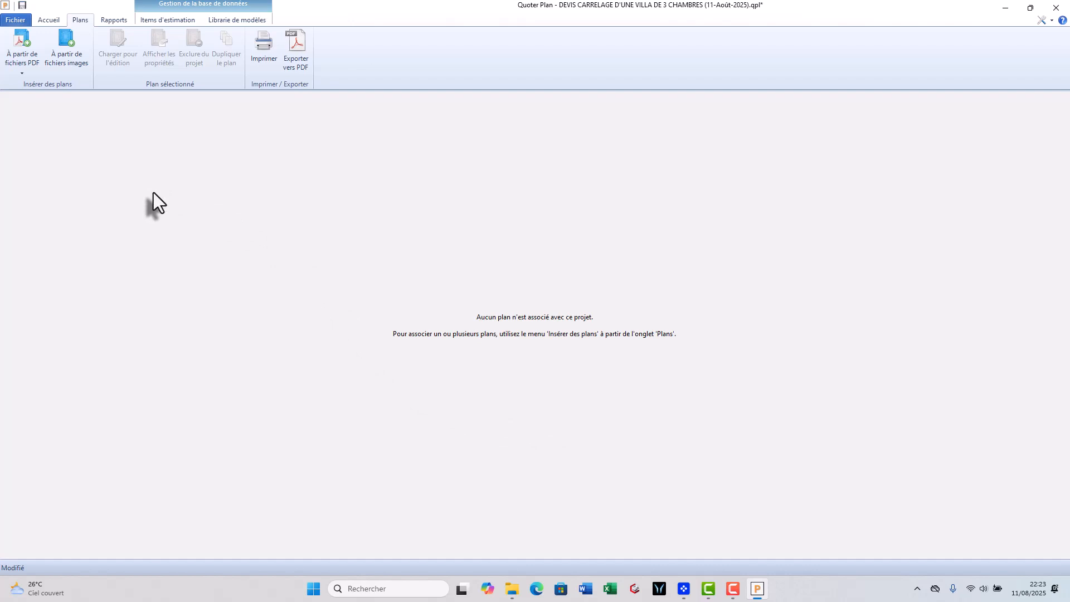
# - Import the PDF plan VILLA 3 CHAMBRES from the desktop and load it for editing, dismissing the scale reminder
pyautogui.click(28, 49)
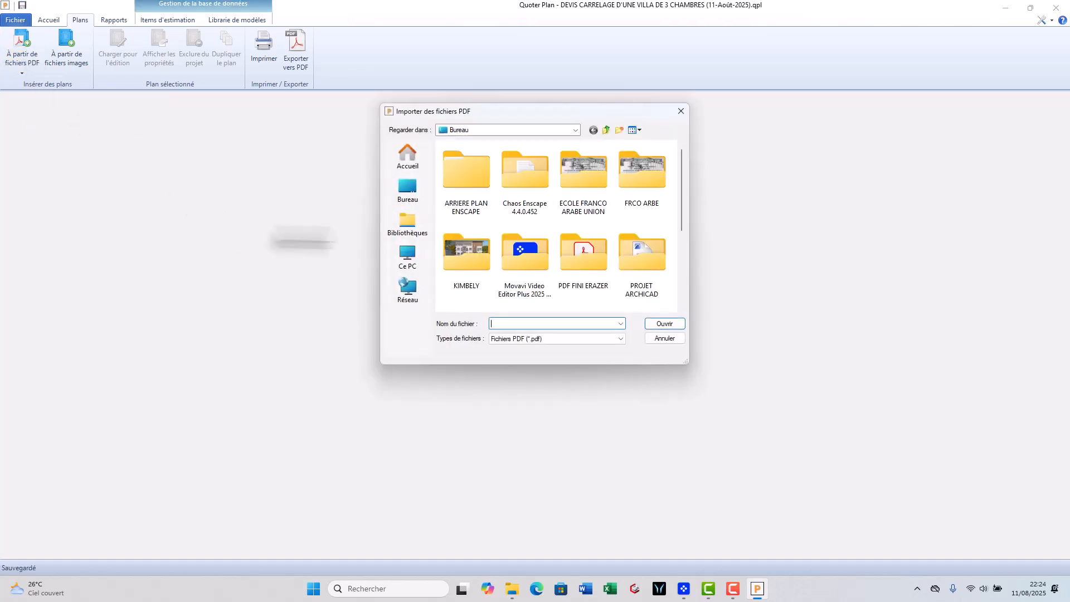
pyautogui.click(406, 188)
pyautogui.scroll(-10, 544, 205)
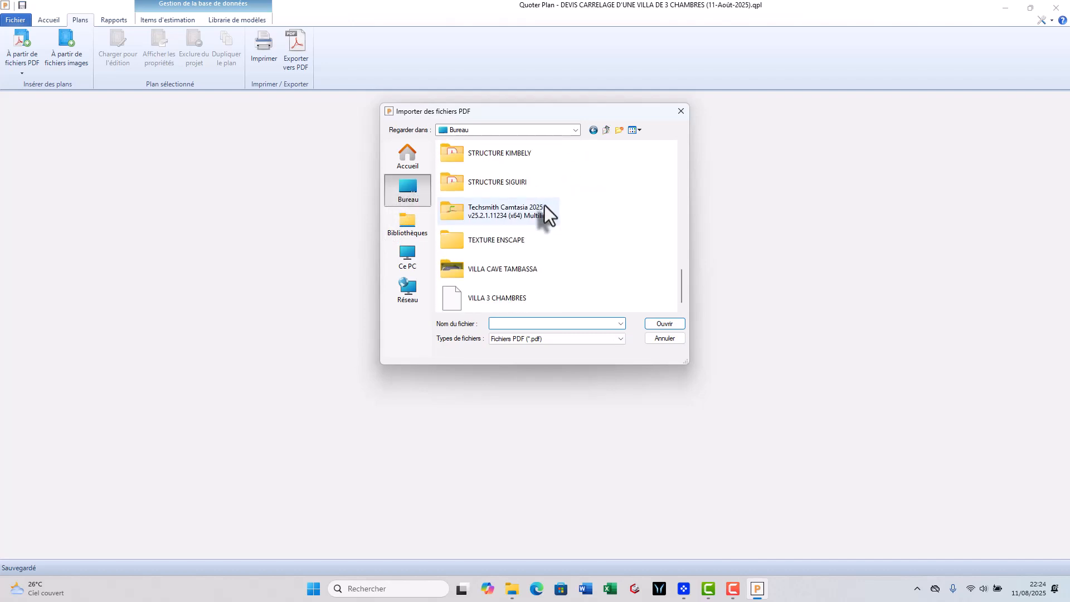
pyautogui.click(514, 297)
pyautogui.click(664, 323)
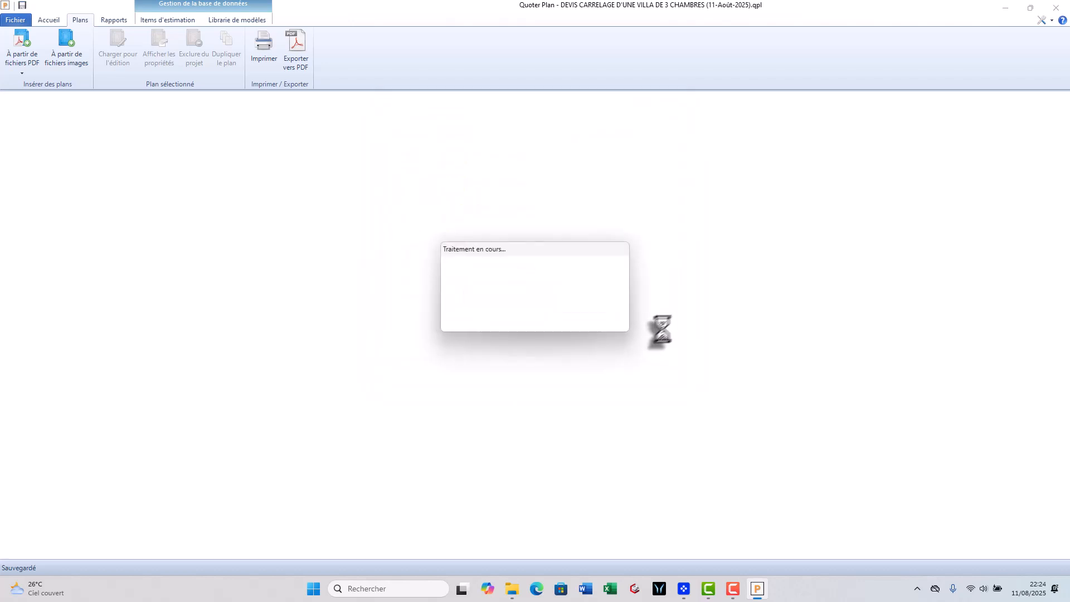
pyautogui.doubleClick(558, 157)
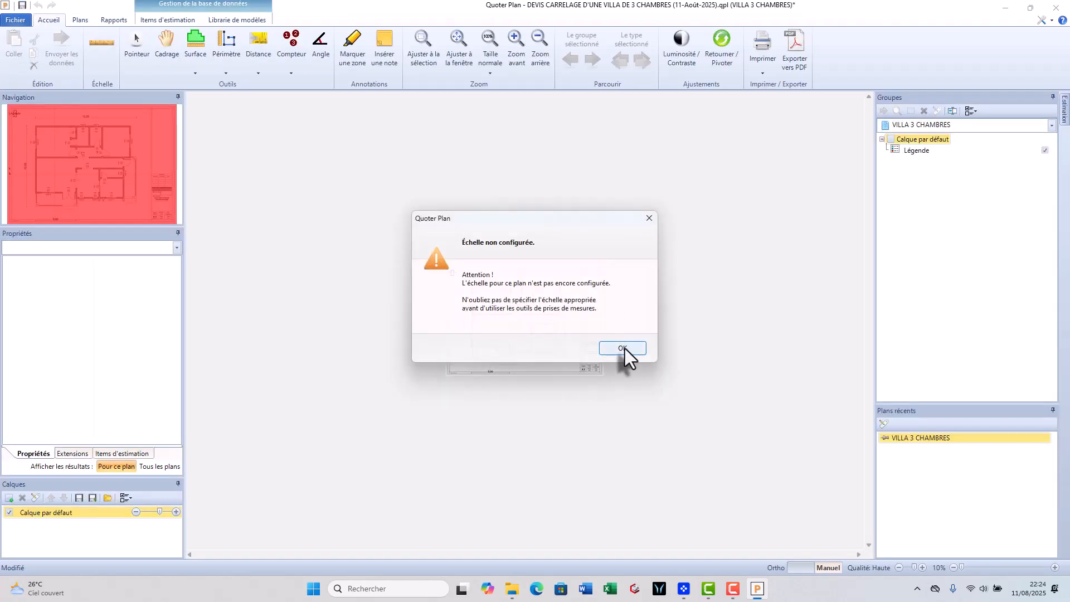
pyautogui.click(622, 348)
# - Calibrate the metric scale manually with a reference line across the villa's full width, entering the length given by the 12,50 overall dimension
pyautogui.scroll(4, 528, 310)
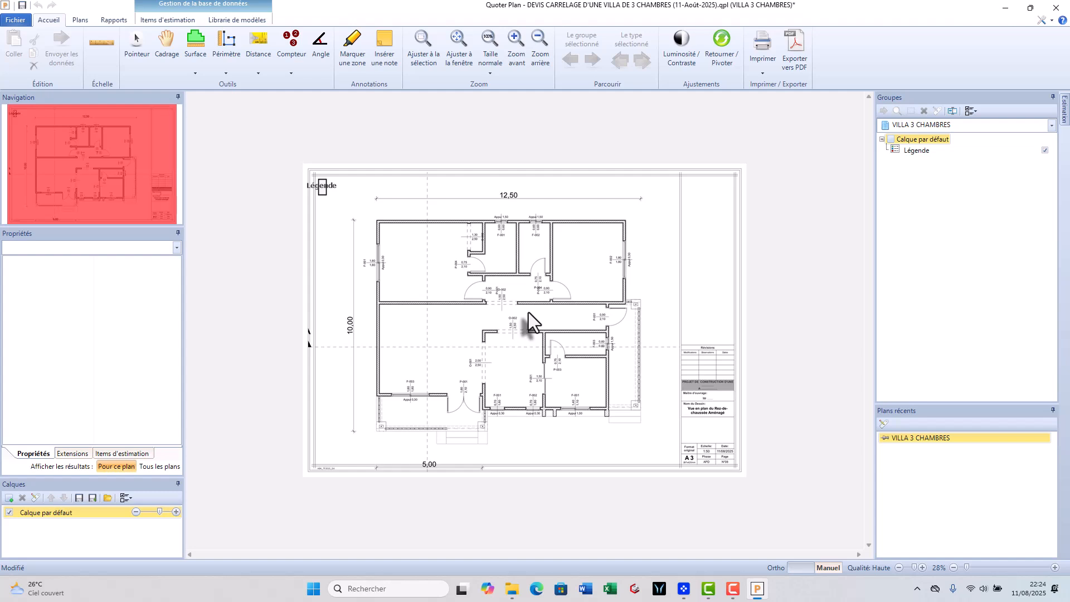
pyautogui.scroll(3, 528, 312)
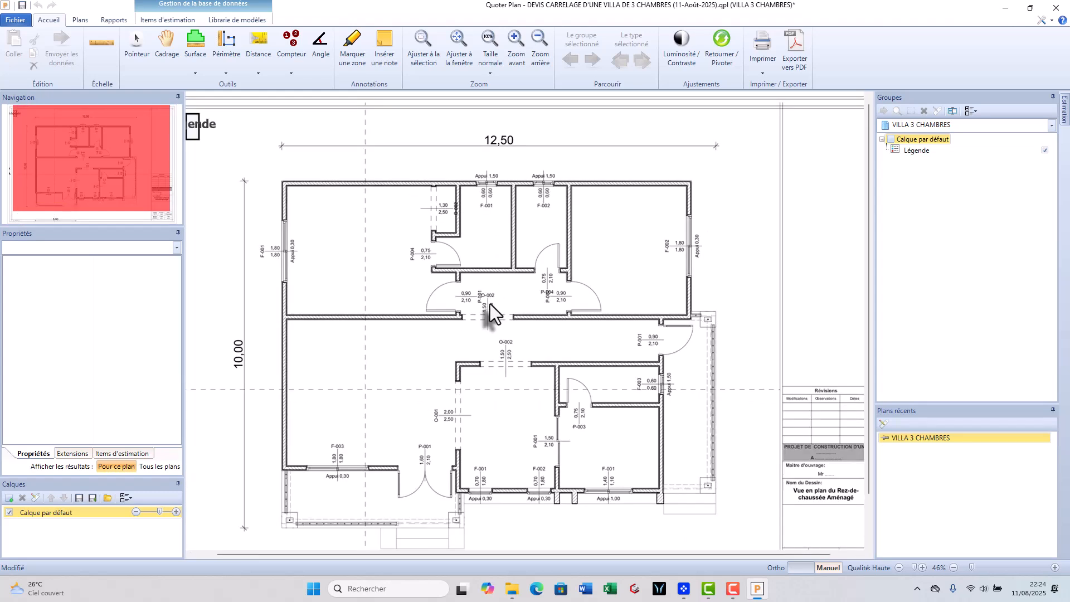
pyautogui.click(101, 53)
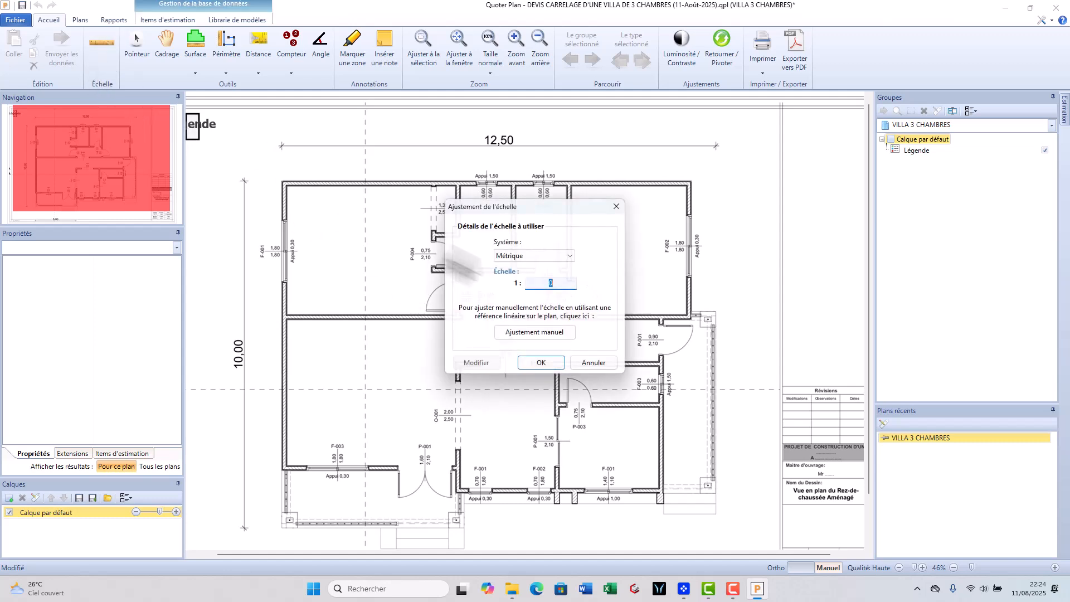
pyautogui.click(542, 332)
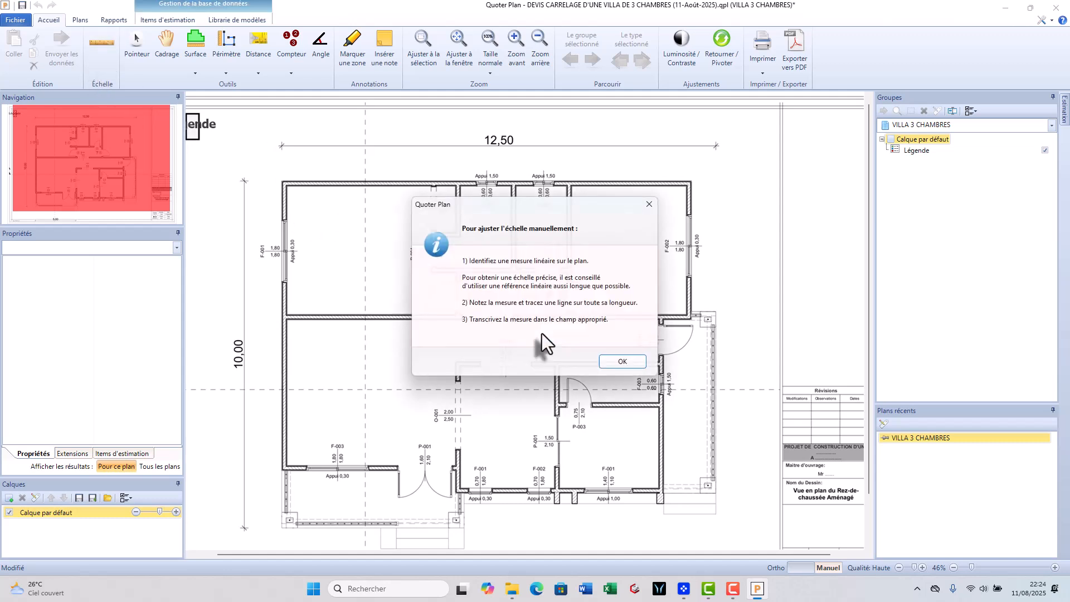
pyautogui.click(620, 363)
pyautogui.scroll(1, 311, 162)
pyautogui.scroll(-1, 266, 326)
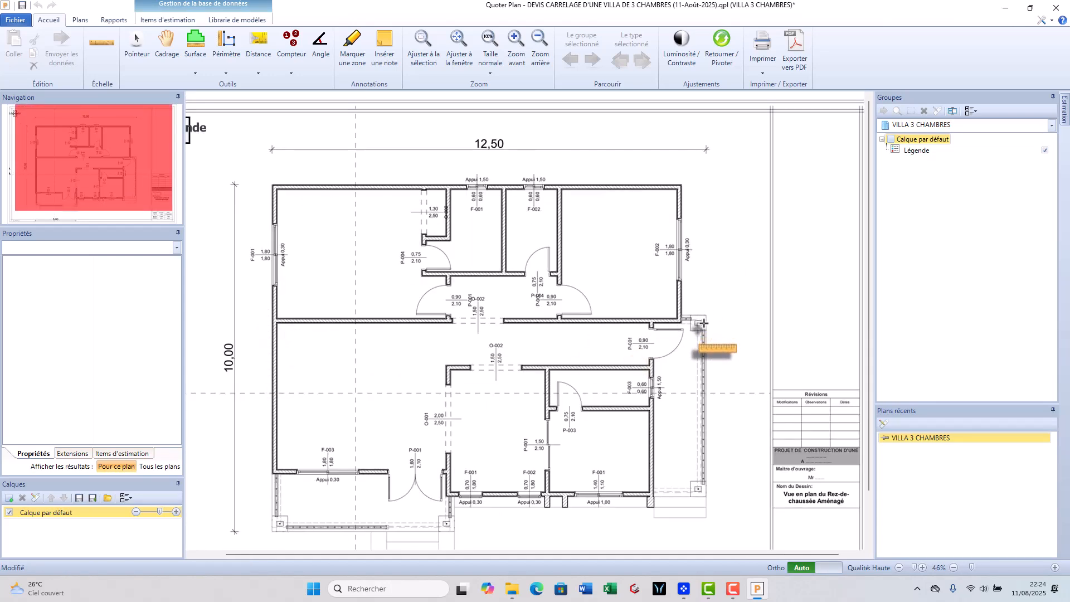
pyautogui.scroll(2, 708, 329)
pyautogui.click(694, 316)
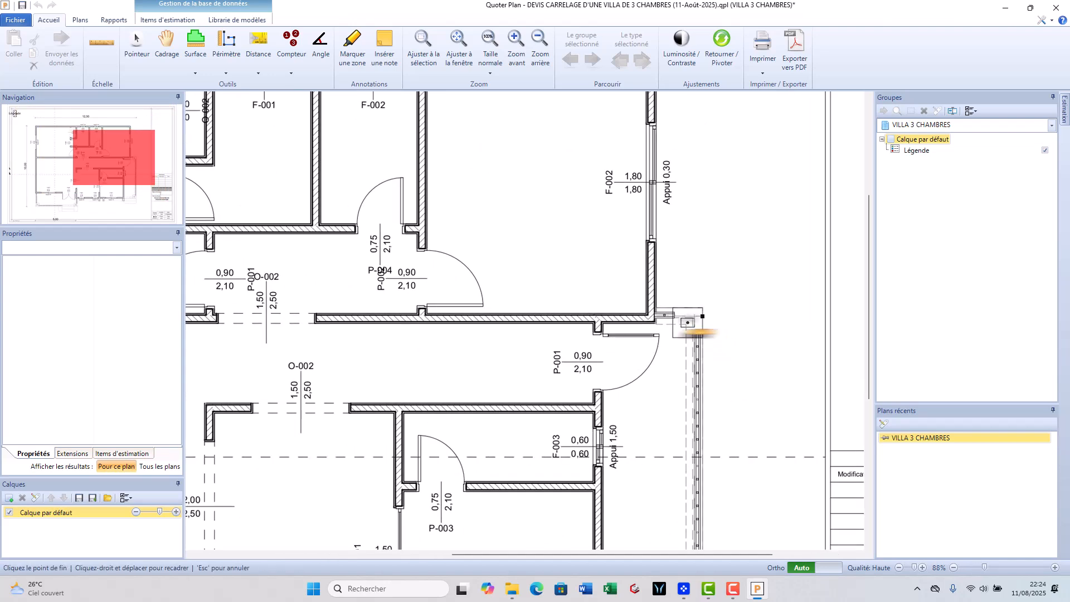
pyautogui.scroll(-4, 651, 315)
pyautogui.scroll(5, 301, 297)
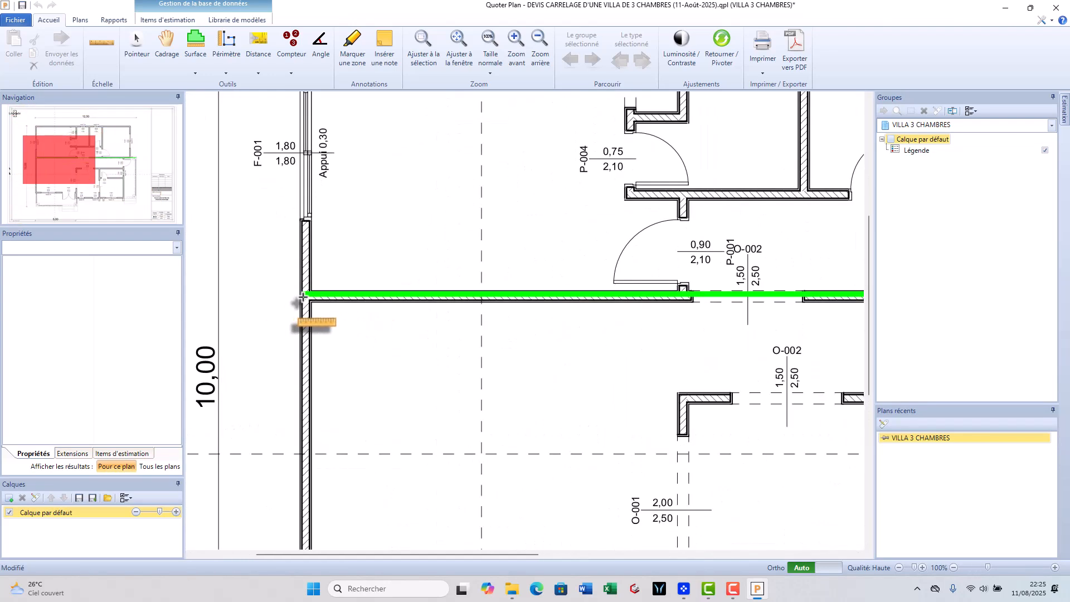
pyautogui.click(300, 297)
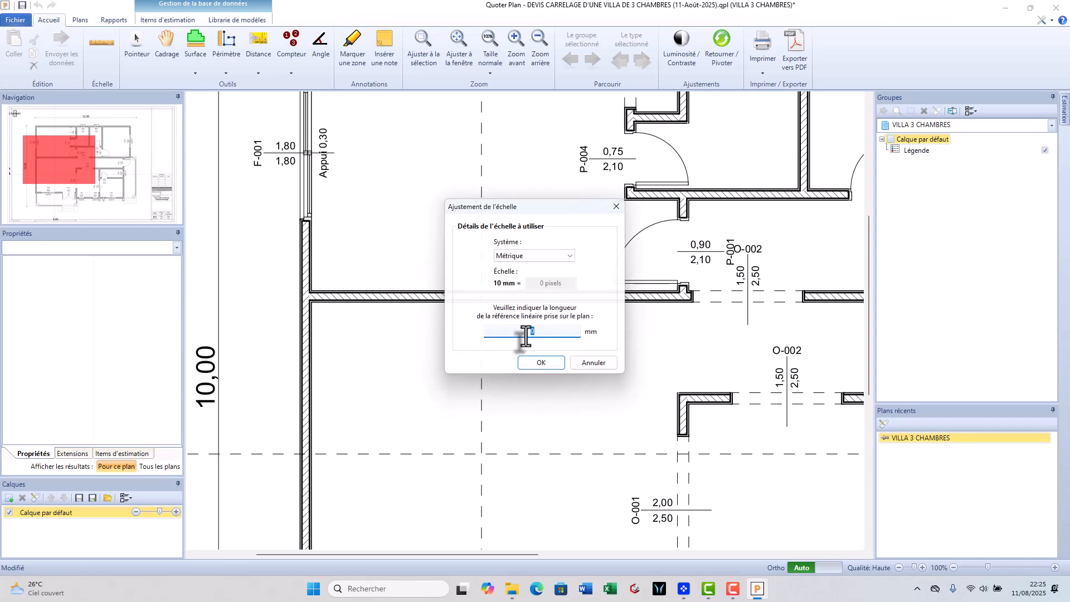
pyautogui.write('2500')
pyautogui.click(540, 362)
# - Check the scale by measuring the opening of window F-002 in the upper wall with a new distance
pyautogui.scroll(-3, 222, 124)
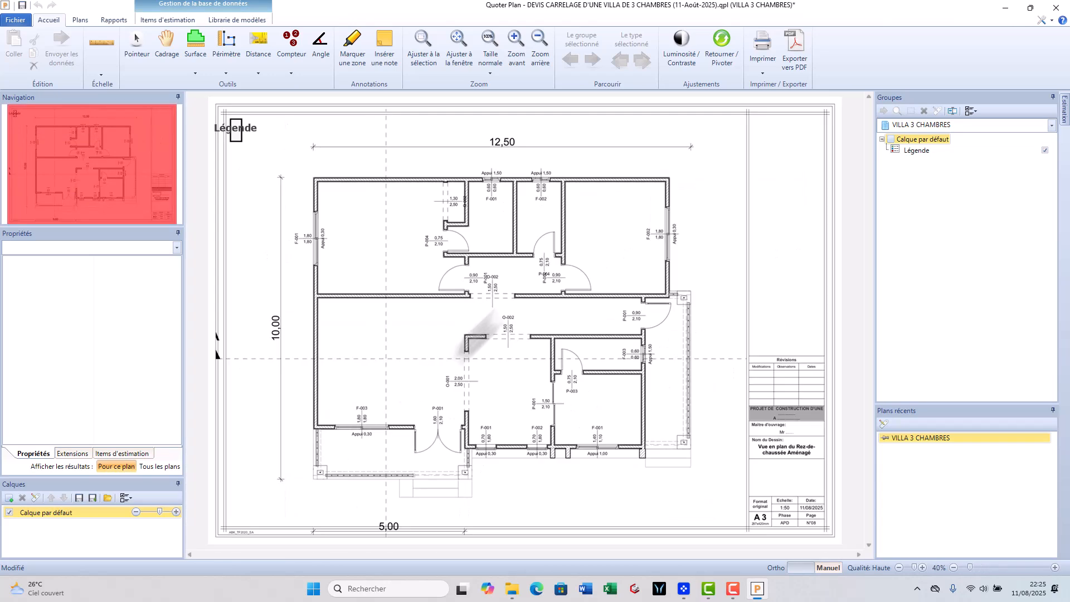
pyautogui.scroll(8, 531, 157)
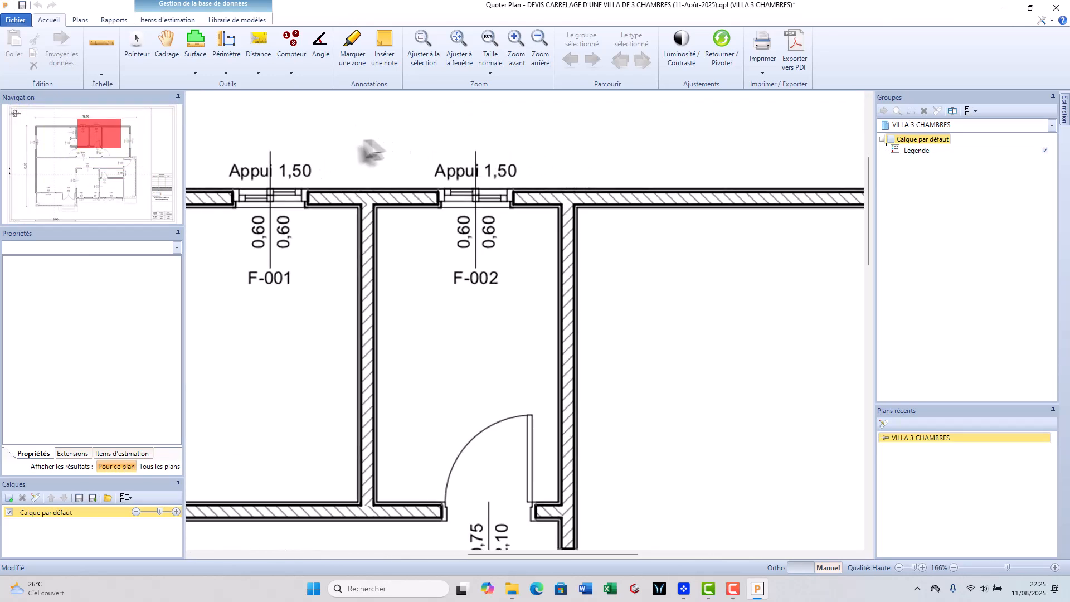
pyautogui.click(258, 42)
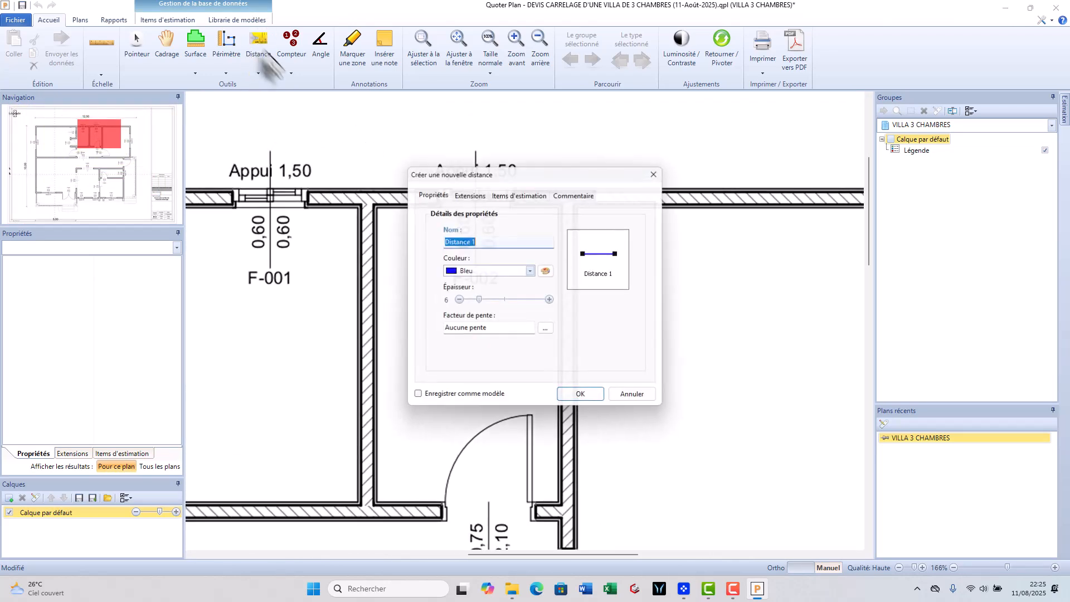
pyautogui.click(580, 394)
pyautogui.scroll(2, 441, 212)
pyautogui.click(435, 202)
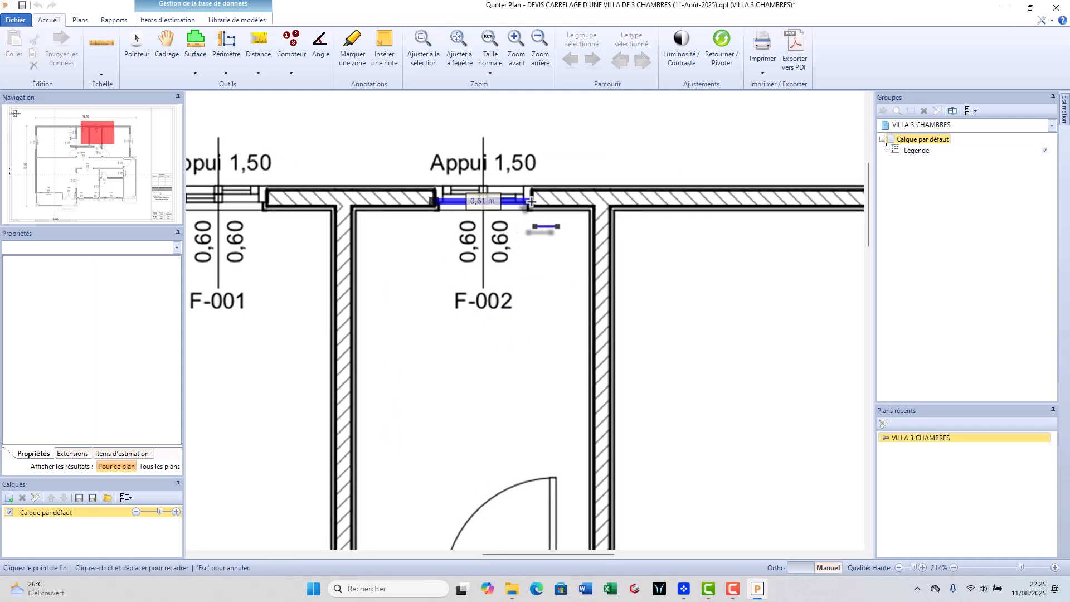
pyautogui.click(529, 202)
# - Create a new surface named CARRELAGE CERAMIQUE in solid green
pyautogui.scroll(-7, 566, 301)
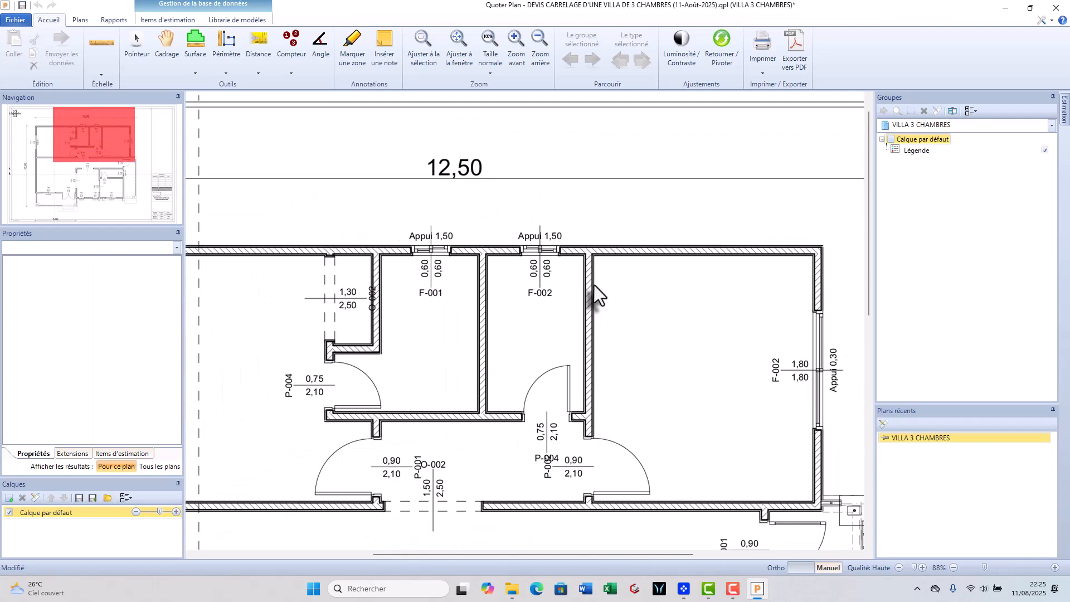
pyautogui.scroll(-6, 594, 287)
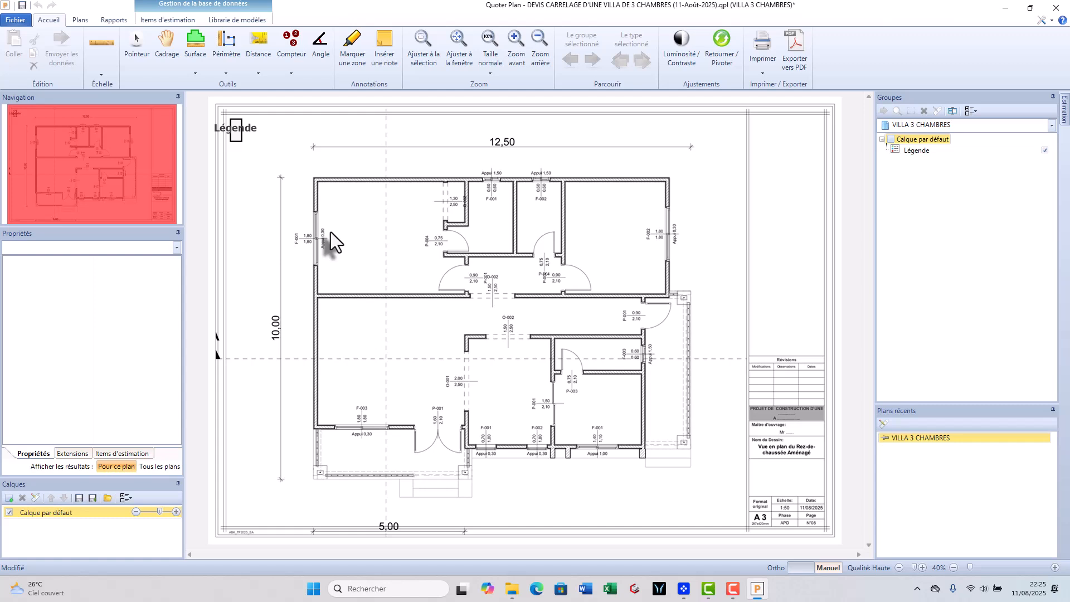
pyautogui.click(195, 53)
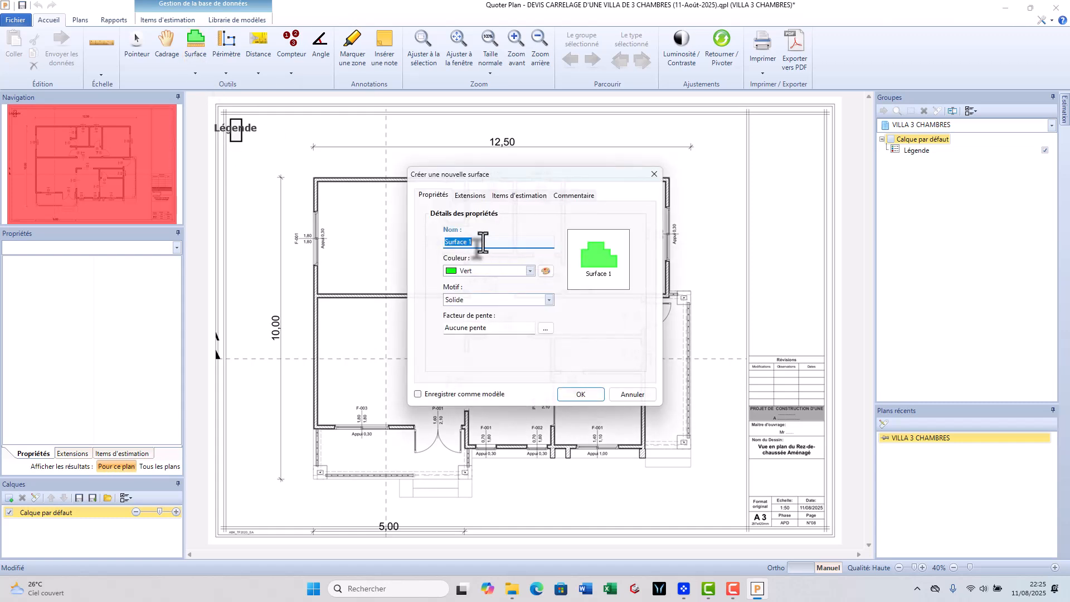
pyautogui.write('CARRELAGE CERAMIQUE')
pyautogui.click(596, 397)
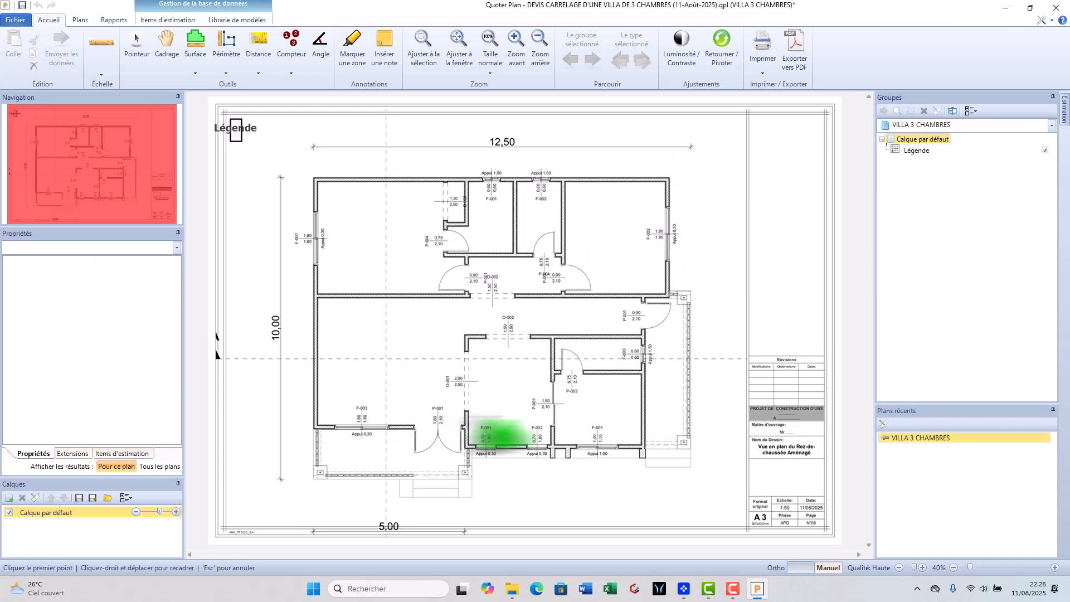
# - Trace the tile surface of the upper-left bedroom, including the recess by its door, about 16.3 m²
pyautogui.scroll(5, 340, 198)
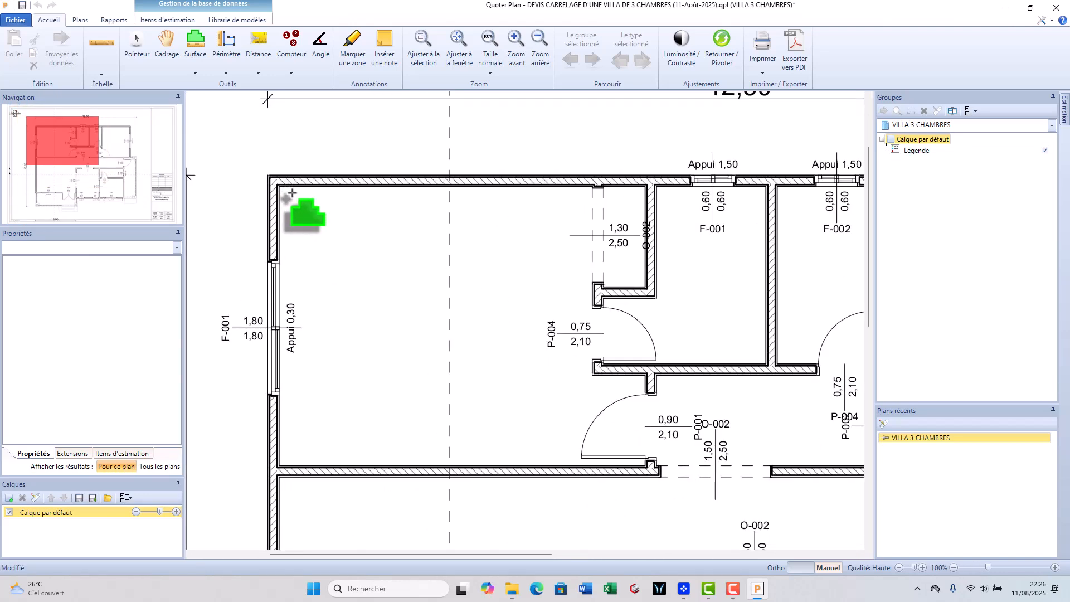
pyautogui.click(278, 186)
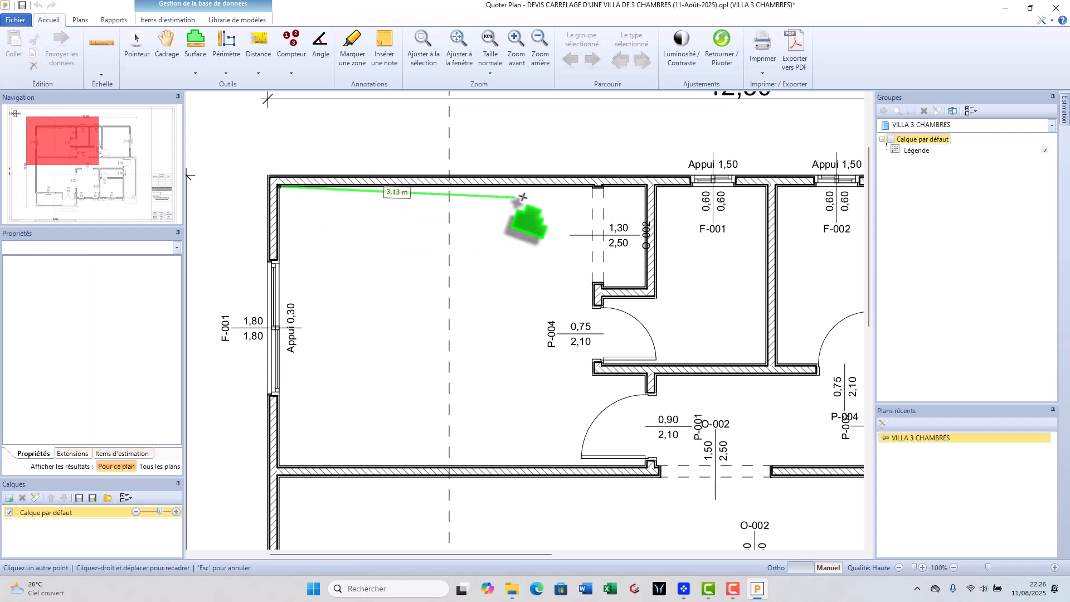
pyautogui.click(592, 186)
pyautogui.click(593, 375)
pyautogui.click(645, 376)
pyautogui.click(645, 467)
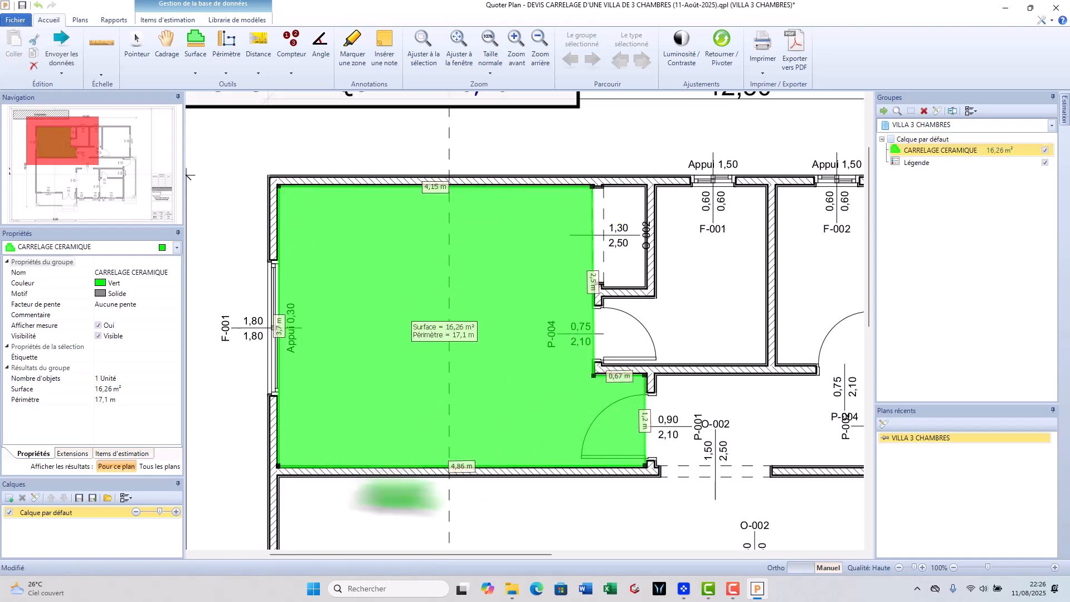
pyautogui.rightClick(278, 466)
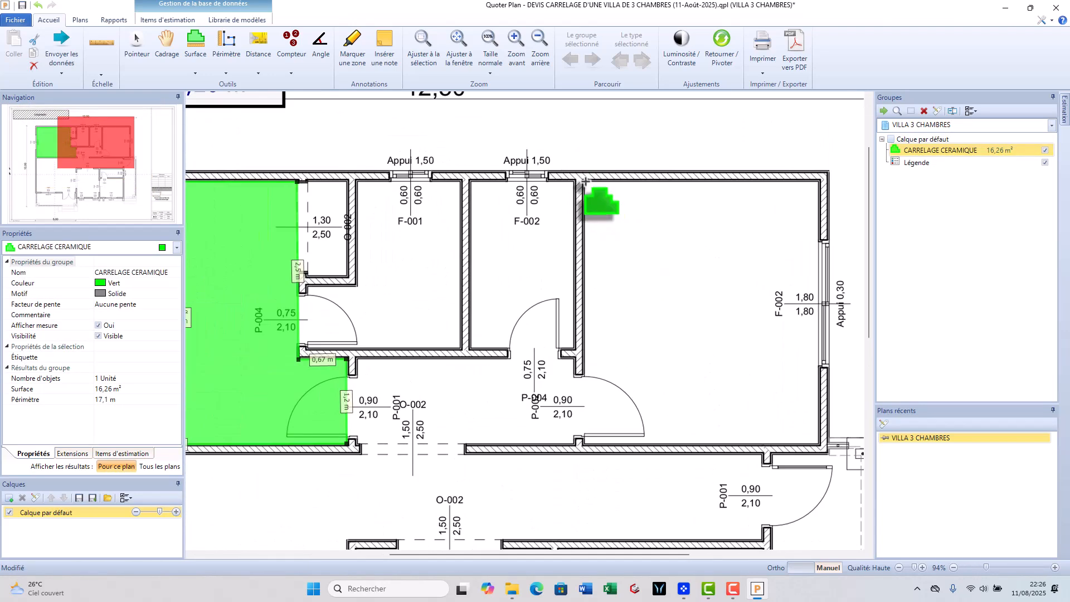
# - Trace the tile surface of the upper-right bedroom along its inner walls, about 12.2 m²
pyautogui.click(584, 181)
pyautogui.click(584, 444)
pyautogui.click(818, 443)
pyautogui.rightClick(820, 182)
# - Trace the tile surface of the hallway between the two bedrooms, about 3.7 m²
pyautogui.scroll(1, 426, 339)
pyautogui.click(426, 339)
pyautogui.click(429, 439)
pyautogui.click(671, 439)
pyautogui.rightClick(670, 341)
# - Trace the L-shaped tile surface of the living room and its corridor to the right-hand entrance, about 27.5 m²
pyautogui.click(302, 468)
pyautogui.scroll(2, 306, 237)
pyautogui.click(307, 238)
pyautogui.scroll(-5, 307, 238)
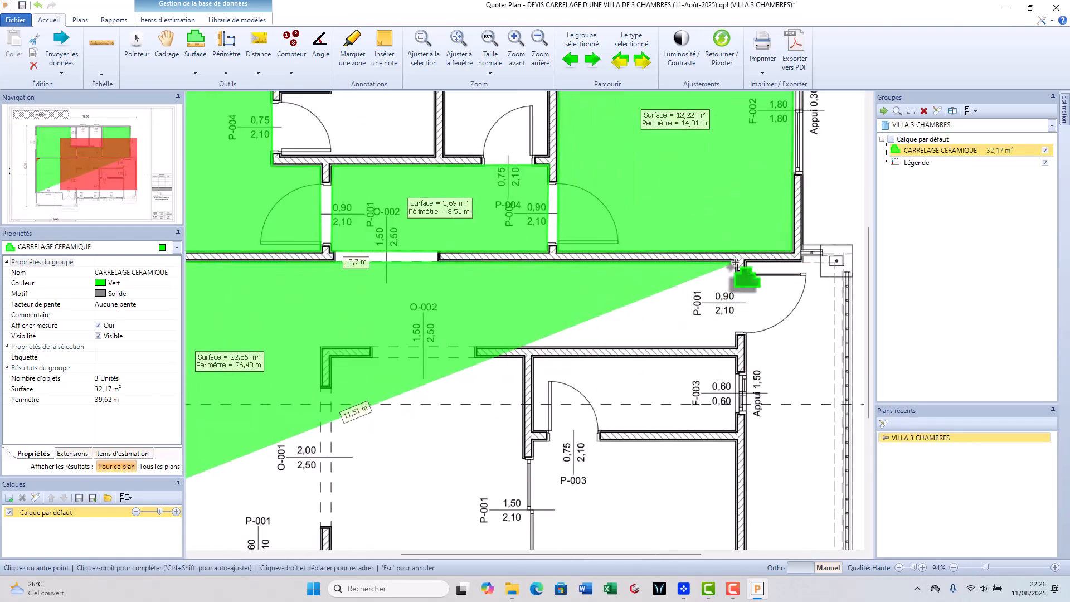
pyautogui.click(730, 265)
pyautogui.click(729, 344)
pyautogui.click(380, 346)
pyautogui.rightClick(438, 470)
# - Trace the tile surface of the room behind opening O-001, next to the living room, about 9.5 m²
pyautogui.scroll(2, 449, 304)
pyautogui.click(450, 301)
pyautogui.scroll(2, 453, 508)
pyautogui.click(453, 508)
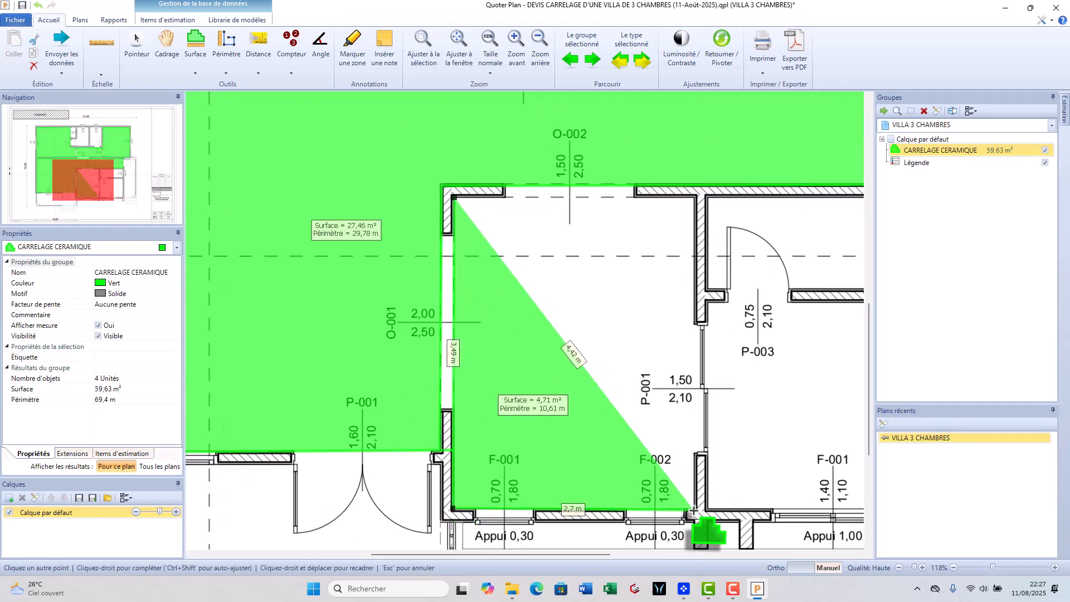
pyautogui.click(696, 509)
pyautogui.rightClick(697, 201)
# - Trace the tile surface of the small room behind door P-003, about 2.9 m²
pyautogui.scroll(-3, 671, 341)
pyautogui.click(628, 260)
pyautogui.click(628, 336)
pyautogui.click(783, 340)
pyautogui.rightClick(785, 248)
# - Trace the tile surface of the room with window F-001, below door P-003, about 6.7 m²
pyautogui.click(533, 298)
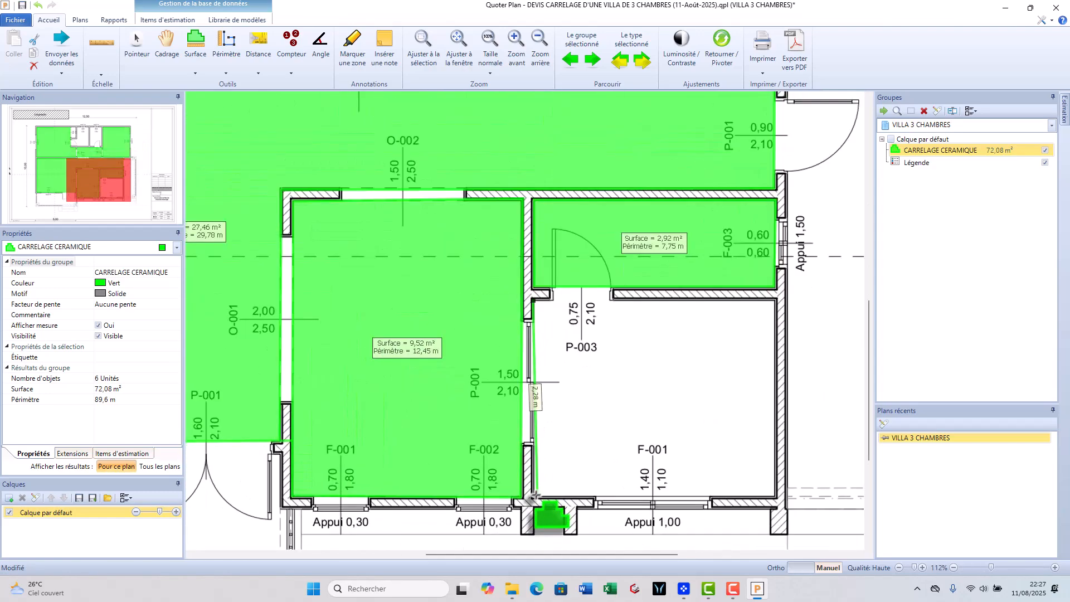
pyautogui.click(533, 495)
pyautogui.click(774, 496)
pyautogui.rightClick(774, 298)
# - Trace the tile surface of the front terrace outside the double entrance door, about 8.7 m²
pyautogui.scroll(-3, 774, 298)
pyautogui.click(266, 366)
pyautogui.click(266, 484)
pyautogui.click(640, 484)
pyautogui.click(640, 413)
pyautogui.click(622, 412)
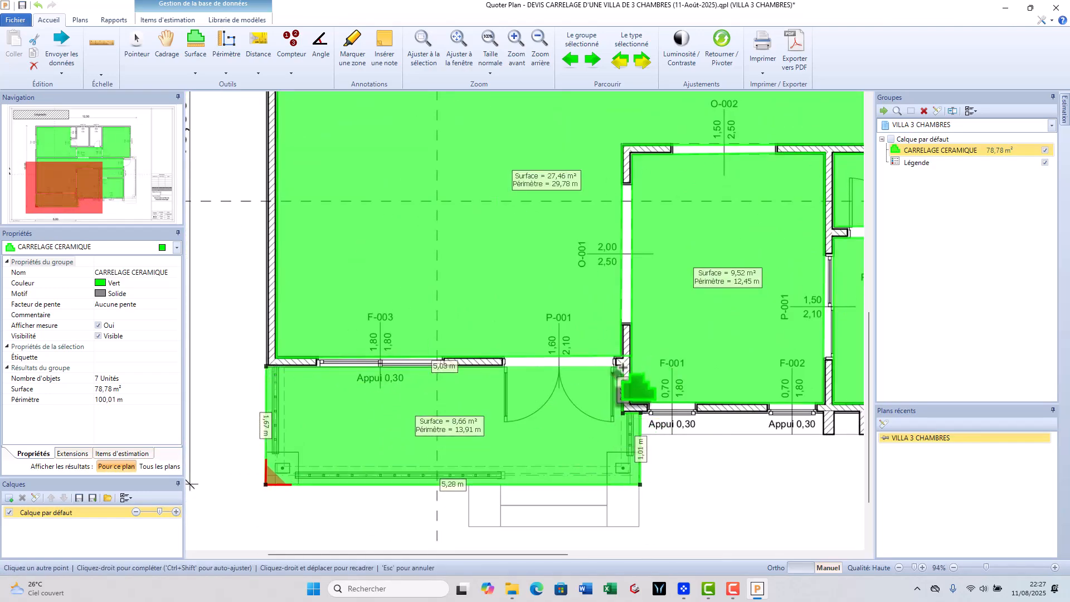
pyautogui.rightClick(623, 366)
# - Trace the tile surface of the side terrace outside the 0,90 m door P-001, about 7.7 m²
pyautogui.scroll(-6, 623, 366)
pyautogui.click(635, 290)
pyautogui.click(635, 495)
pyautogui.click(728, 496)
pyautogui.rightClick(726, 170)
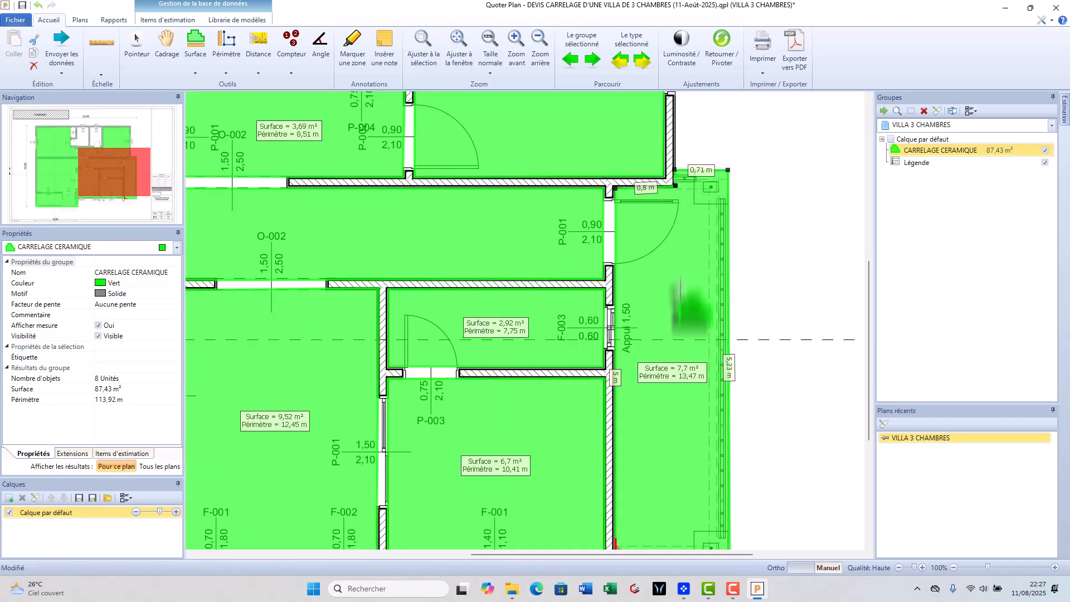
pyautogui.scroll(-5, 685, 311)
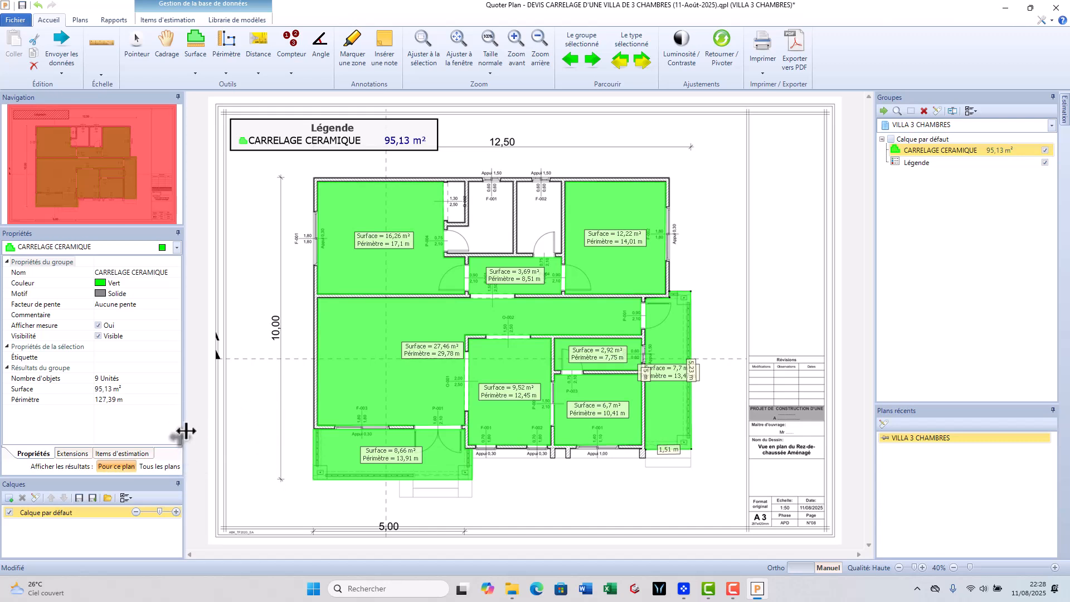
# - Add the estimate item 01 CARREAUX CERAMIQIUE 60*60 from 09300 - Carrelages under 00009 - Finition to the CARRELAGE CERAMIQUE group
pyautogui.click(122, 456)
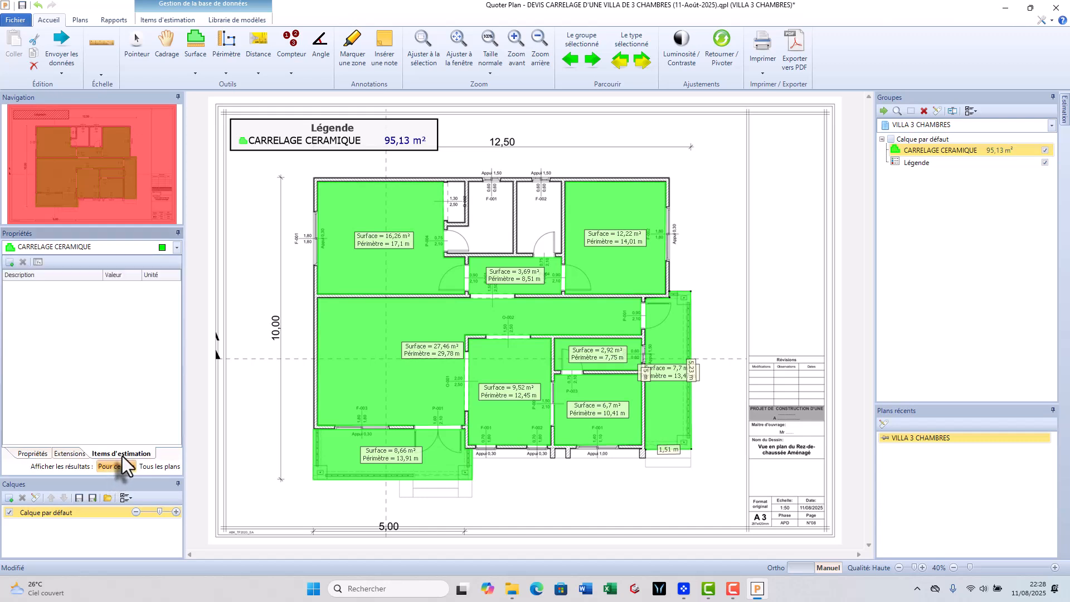
pyautogui.click(9, 263)
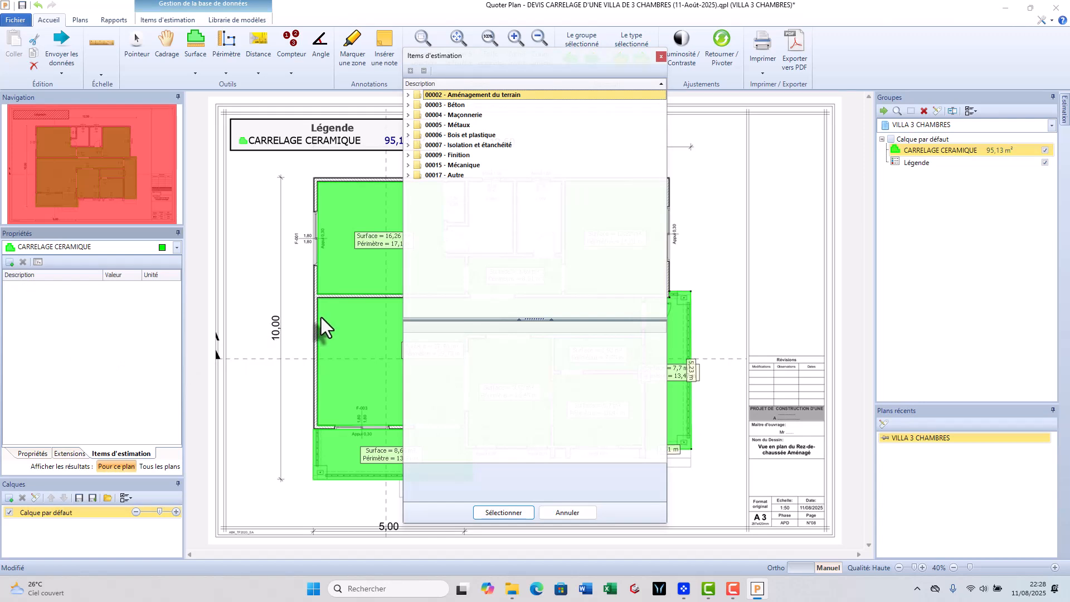
pyautogui.click(409, 156)
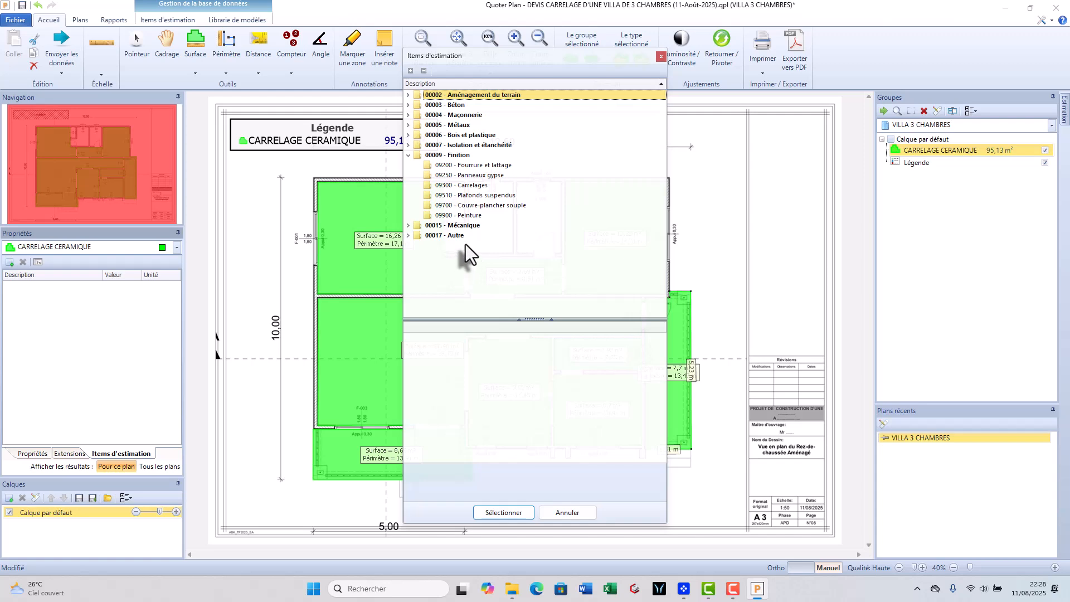
pyautogui.click(481, 186)
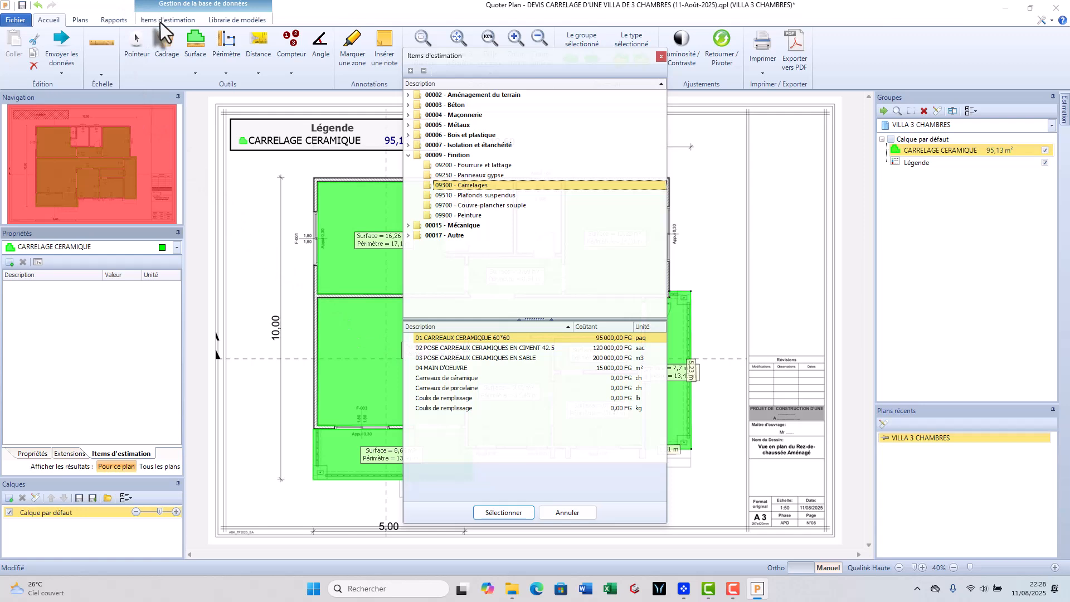
pyautogui.click(487, 339)
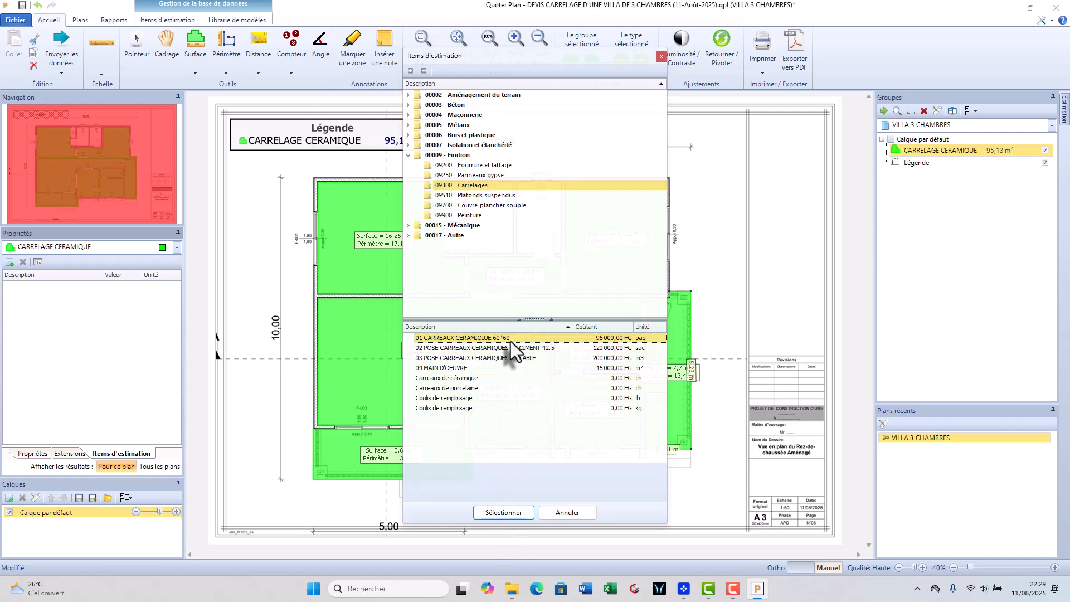
pyautogui.doubleClick(511, 341)
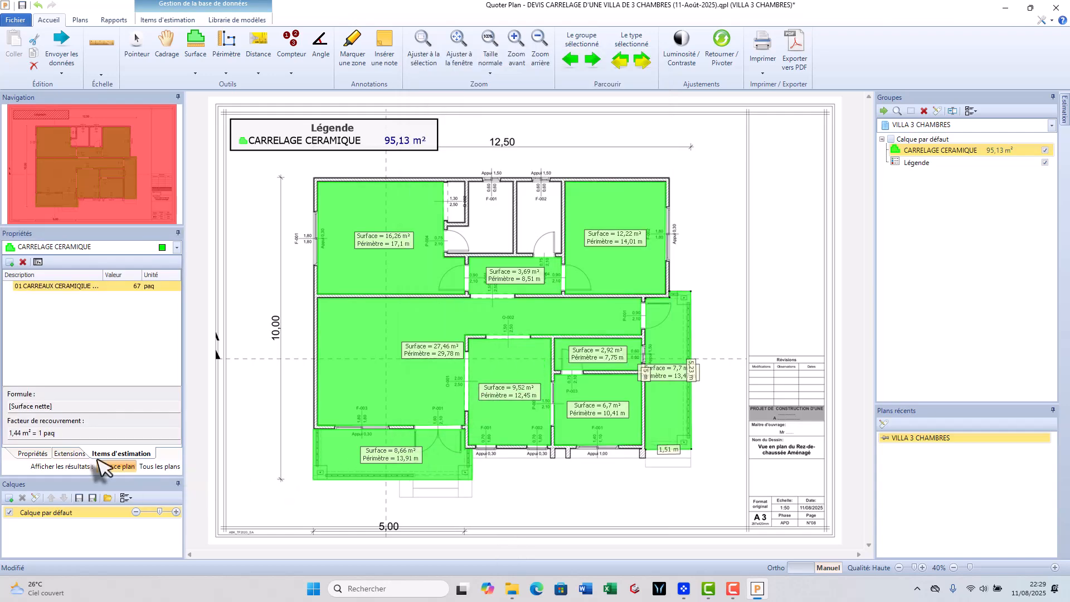
# - Add the items 02 POSE CARREAUX CERAMIQUES EN CIMENT 42.5 and 03 POSE CARREAUX CERAMIQUES EN SABLE to the tile group
pyautogui.click(10, 262)
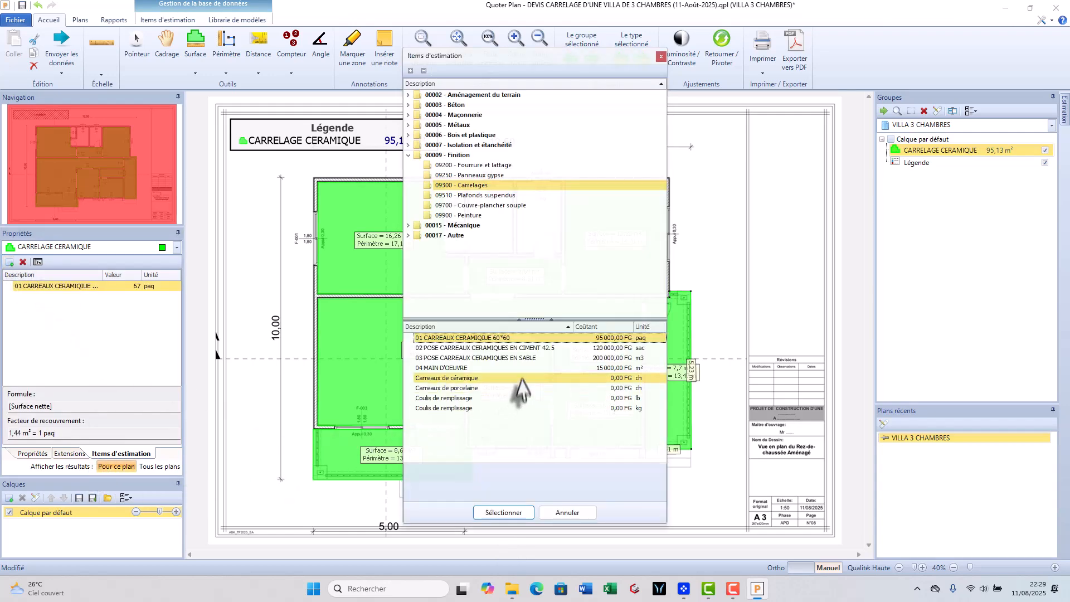
pyautogui.doubleClick(460, 349)
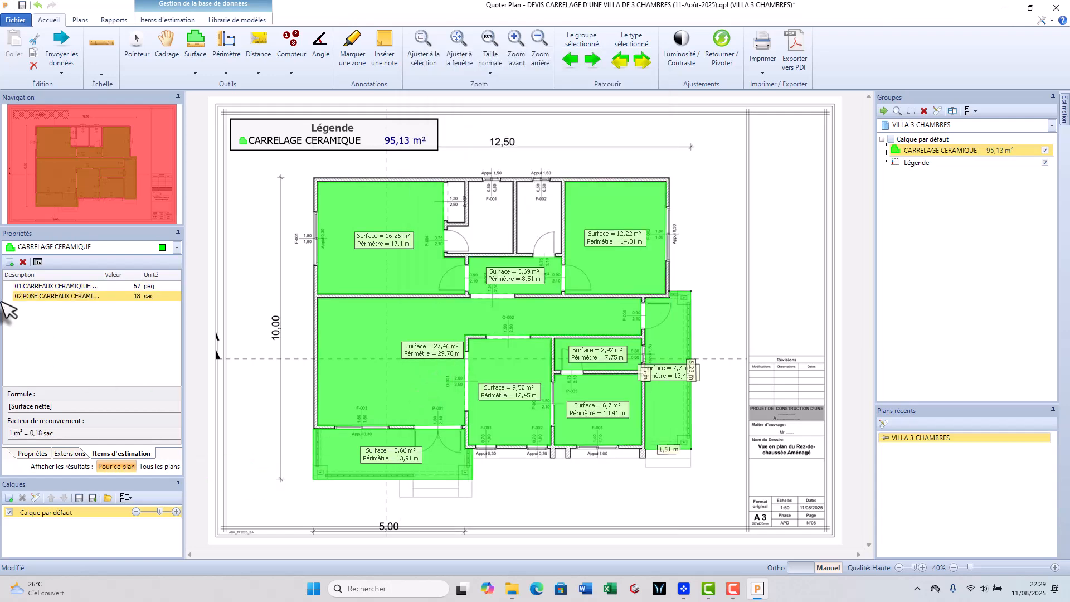
pyautogui.click(9, 262)
pyautogui.click(470, 358)
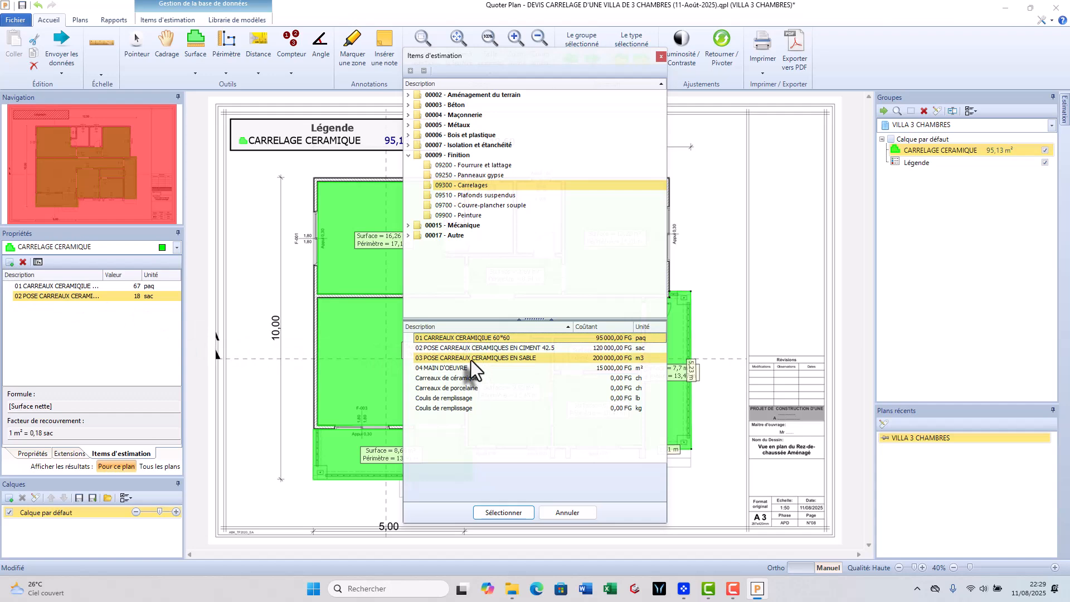
pyautogui.doubleClick(470, 358)
# - Add the labour item 04 MAIN D'OEUVRE to the CARRELAGE CERAMIQUE group's estimate items
pyautogui.click(9, 262)
pyautogui.click(469, 368)
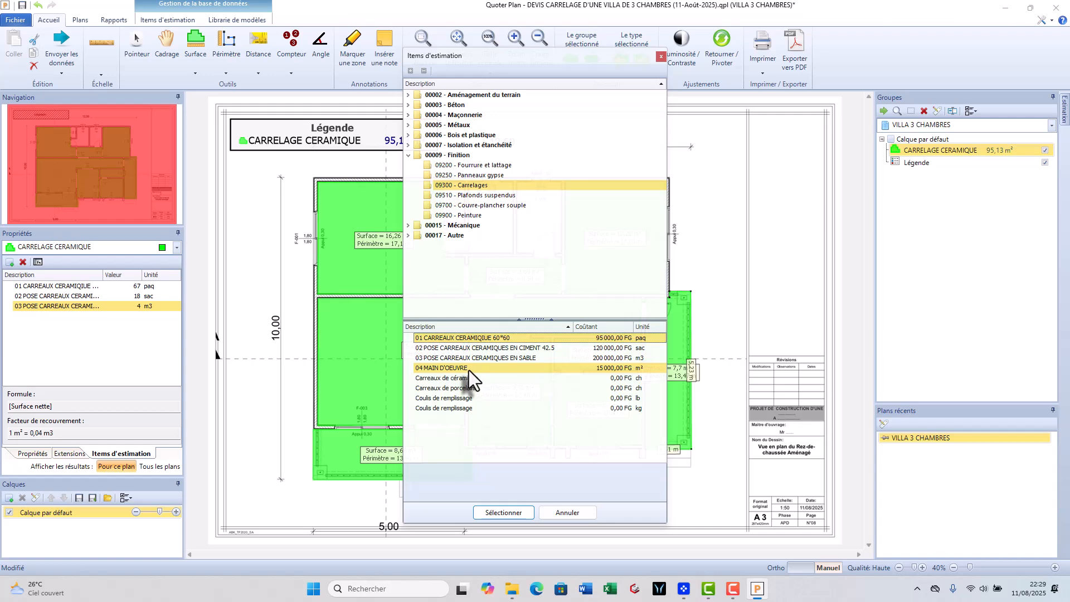
pyautogui.doubleClick(468, 369)
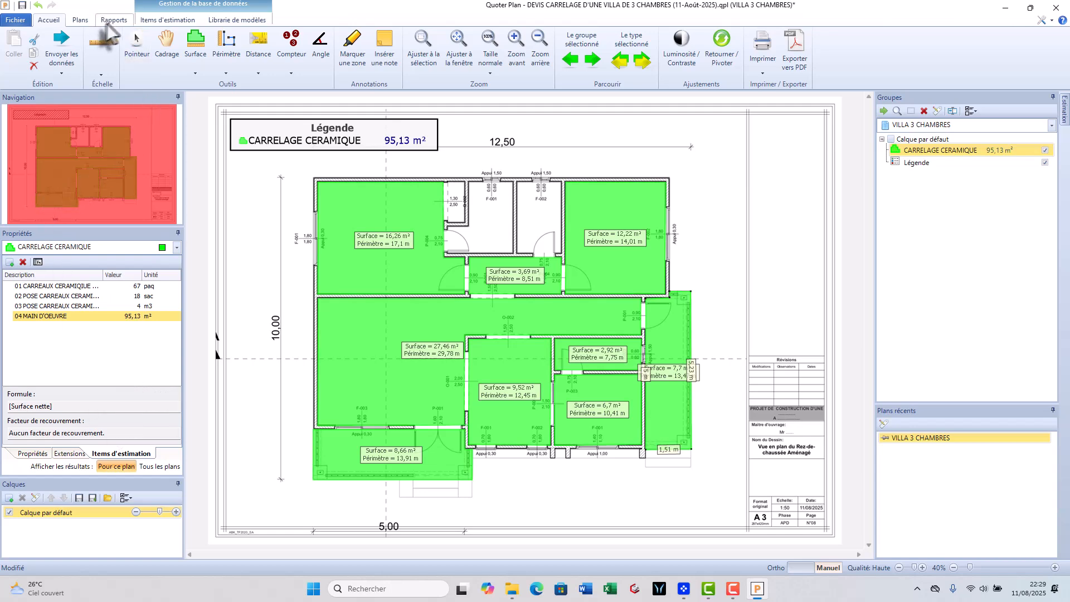
# - Open the estimation report and review the tile items' quantities, costs and summary page
pyautogui.click(113, 20)
pyautogui.click(35, 128)
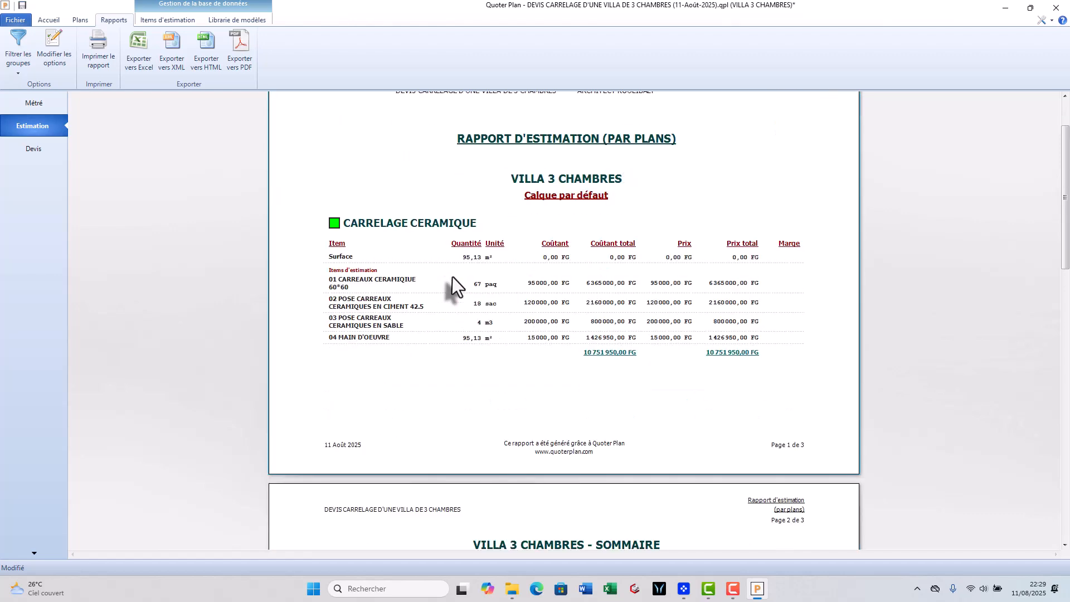
pyautogui.scroll(-4, 455, 289)
pyautogui.scroll(3, 453, 293)
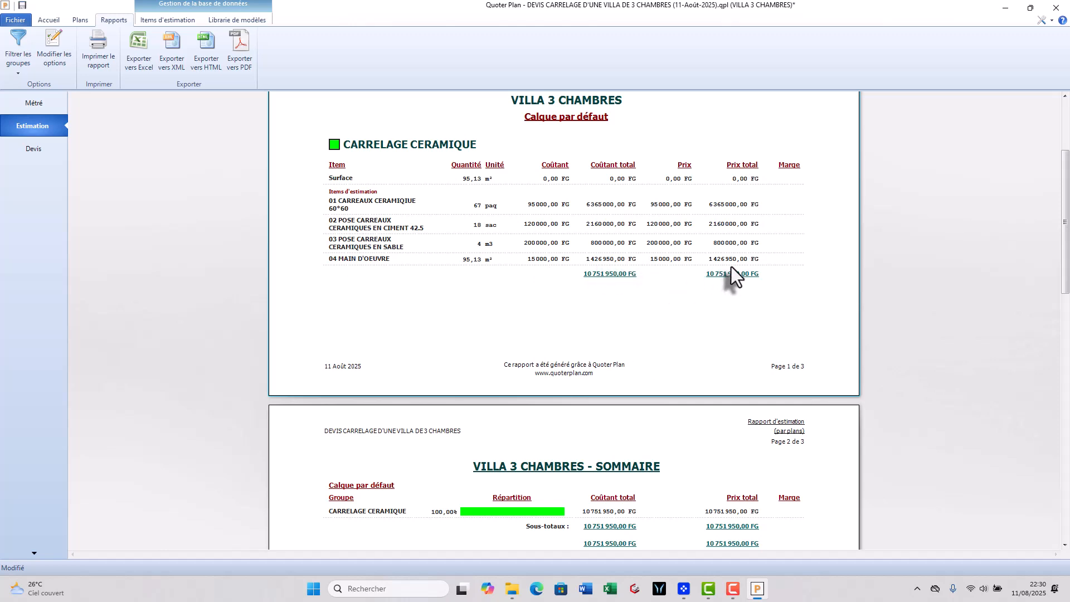
pyautogui.scroll(-5, 680, 286)
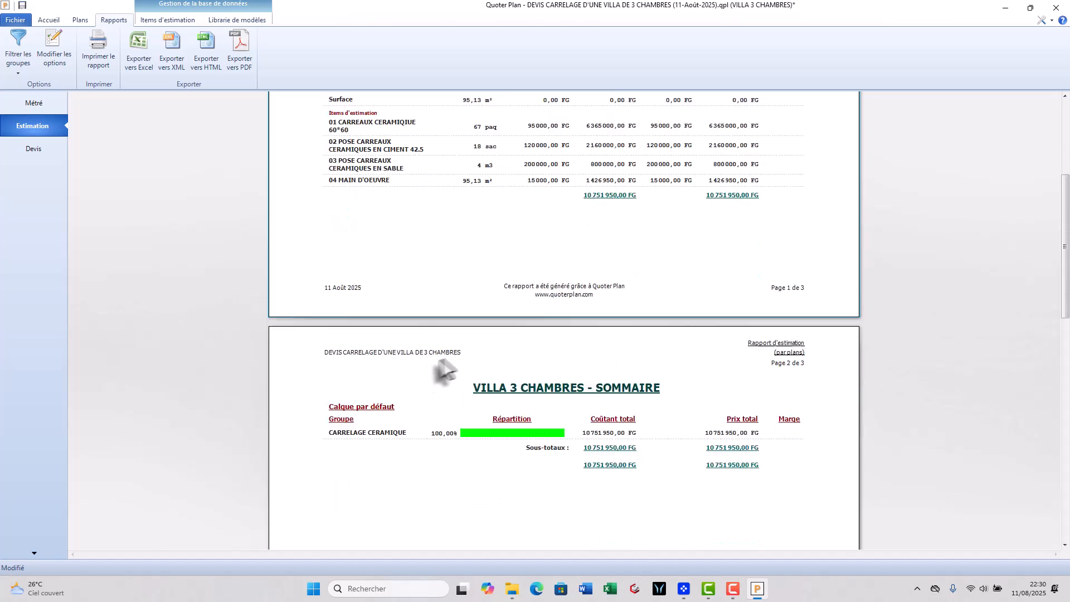
# - Open the Devis report and review its totals, transport and contingency line and itemised Finition page
pyautogui.click(36, 153)
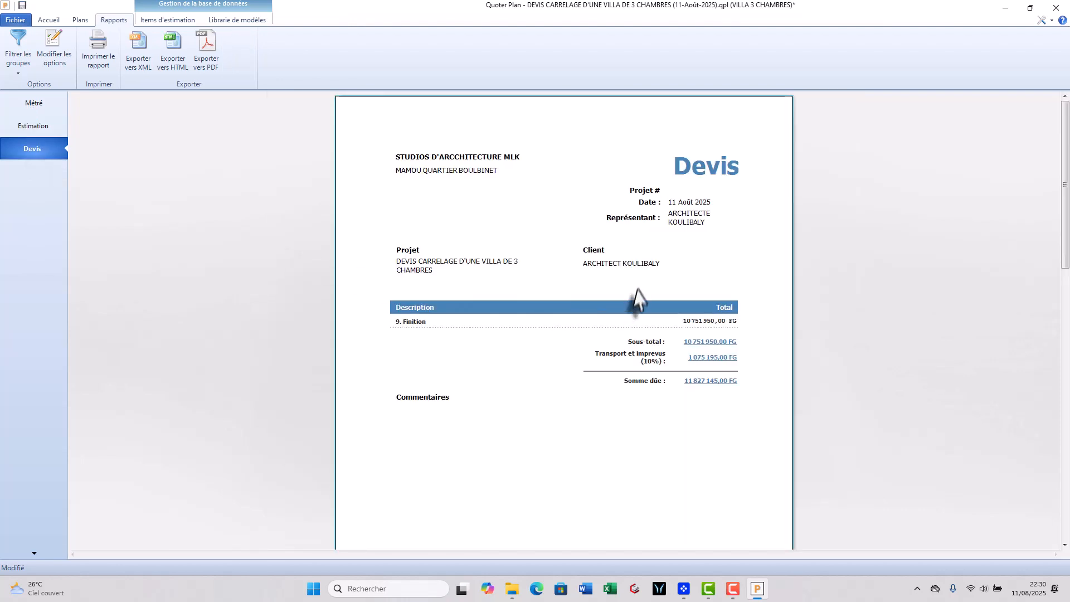
pyautogui.scroll(-1, 600, 239)
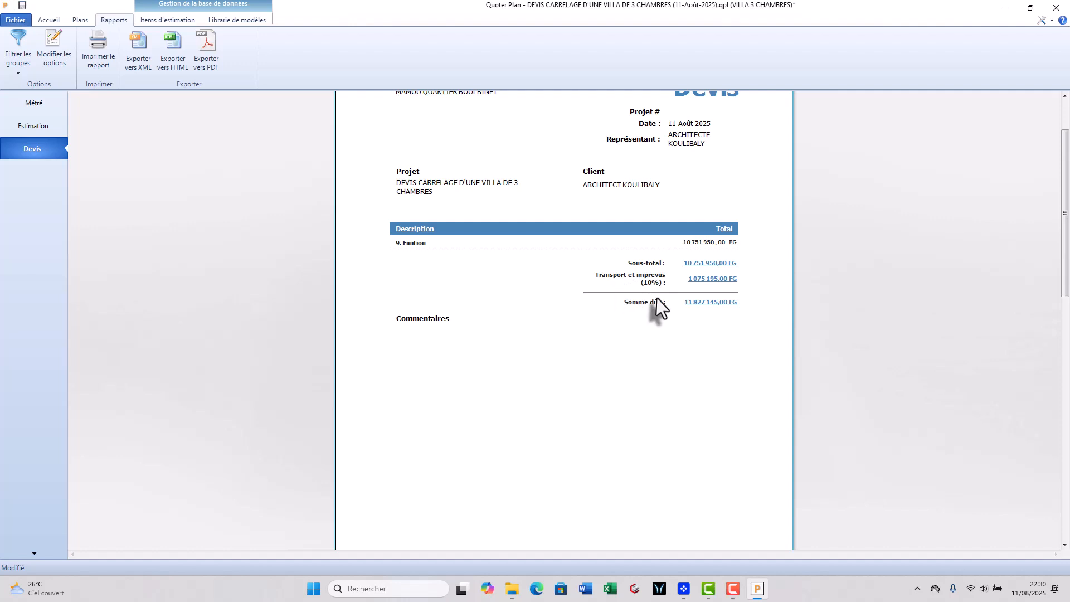
pyautogui.scroll(-2, 630, 295)
pyautogui.scroll(-3, 620, 294)
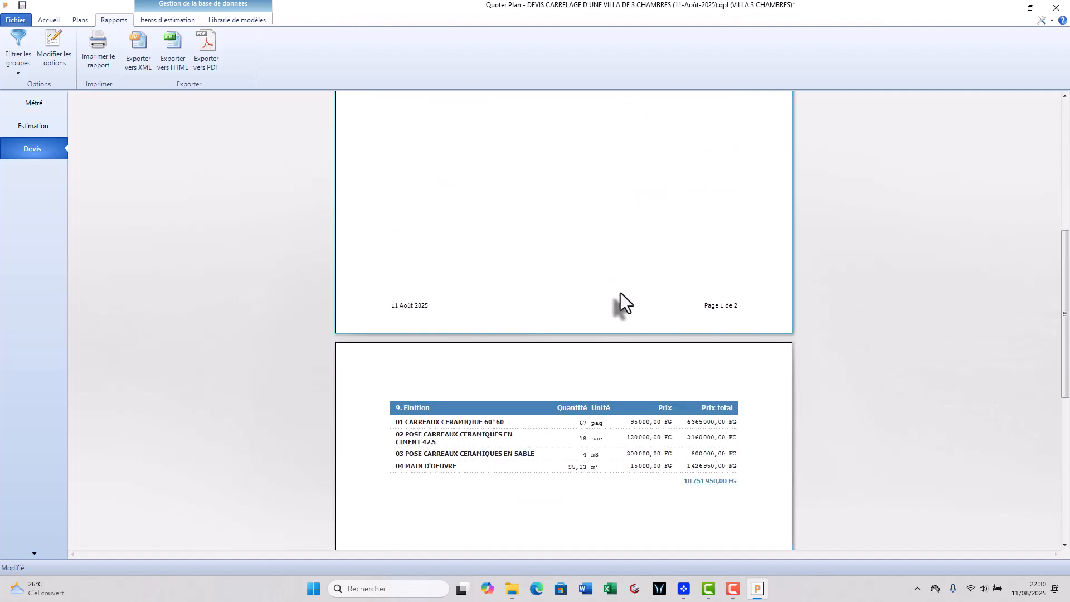
pyautogui.scroll(-2, 620, 294)
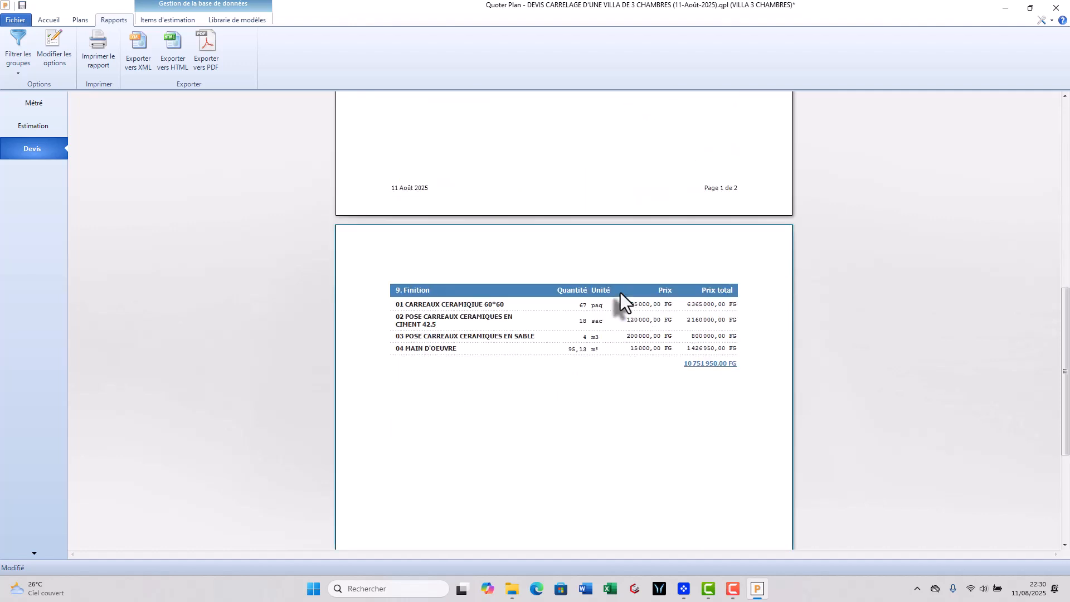
pyautogui.scroll(-1, 615, 297)
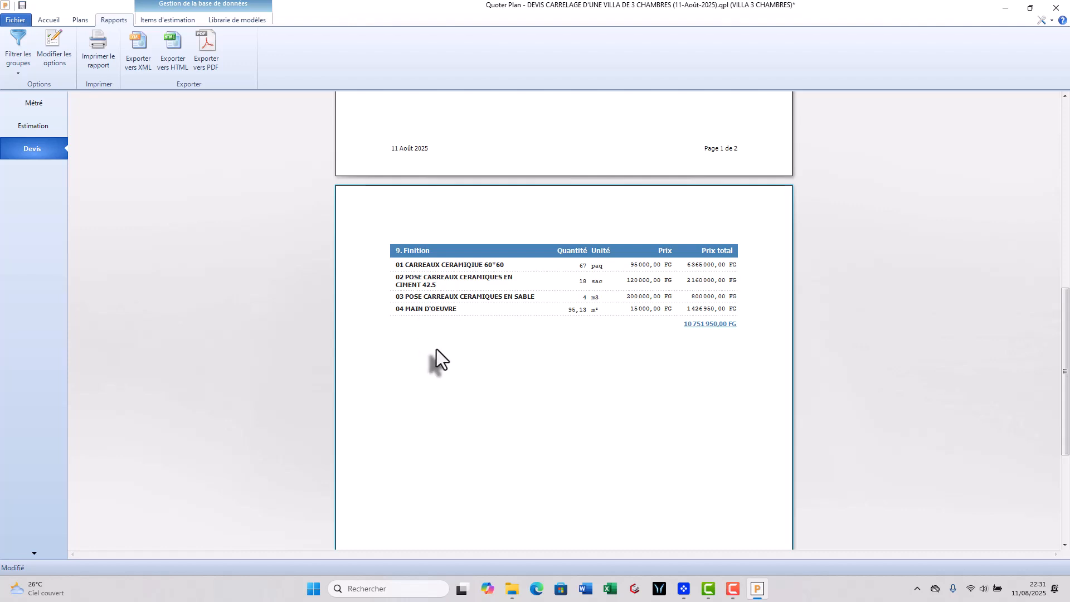
pyautogui.scroll(10, 446, 348)
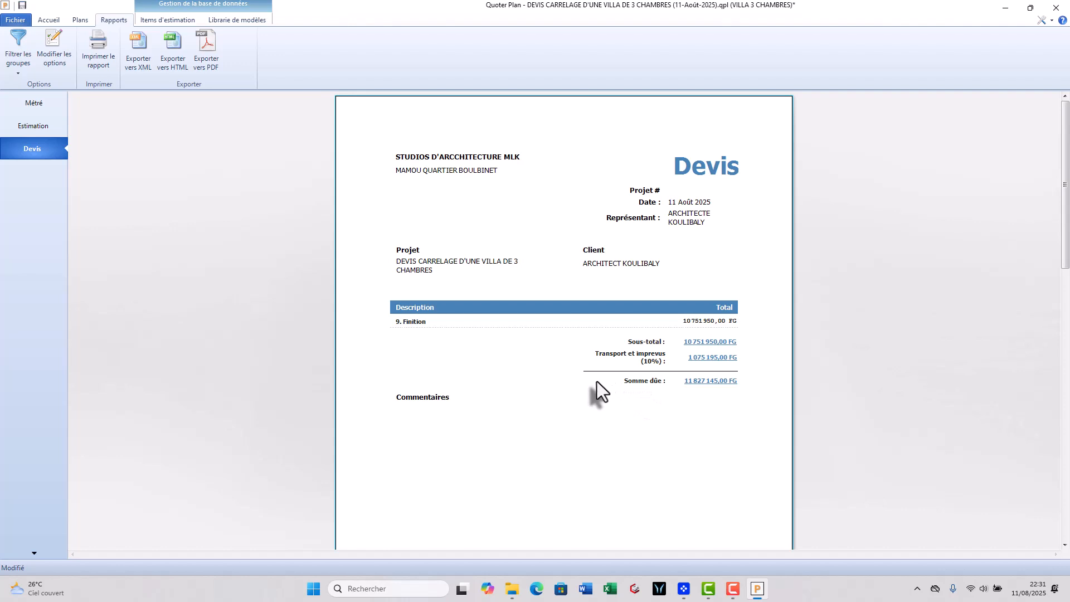
pyautogui.scroll(-2, 663, 389)
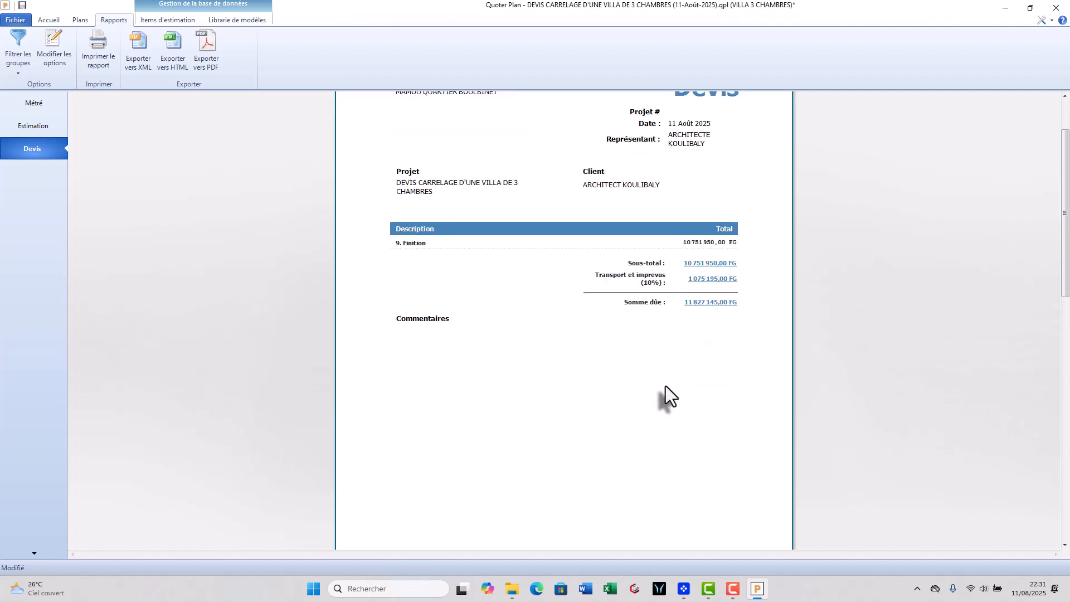
pyautogui.scroll(-3, 641, 392)
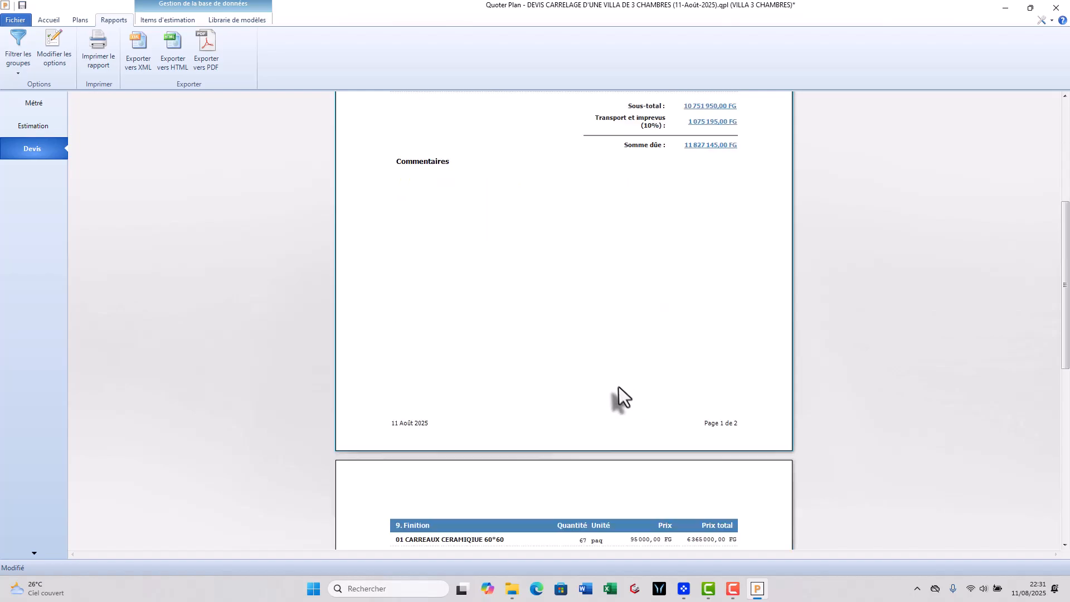